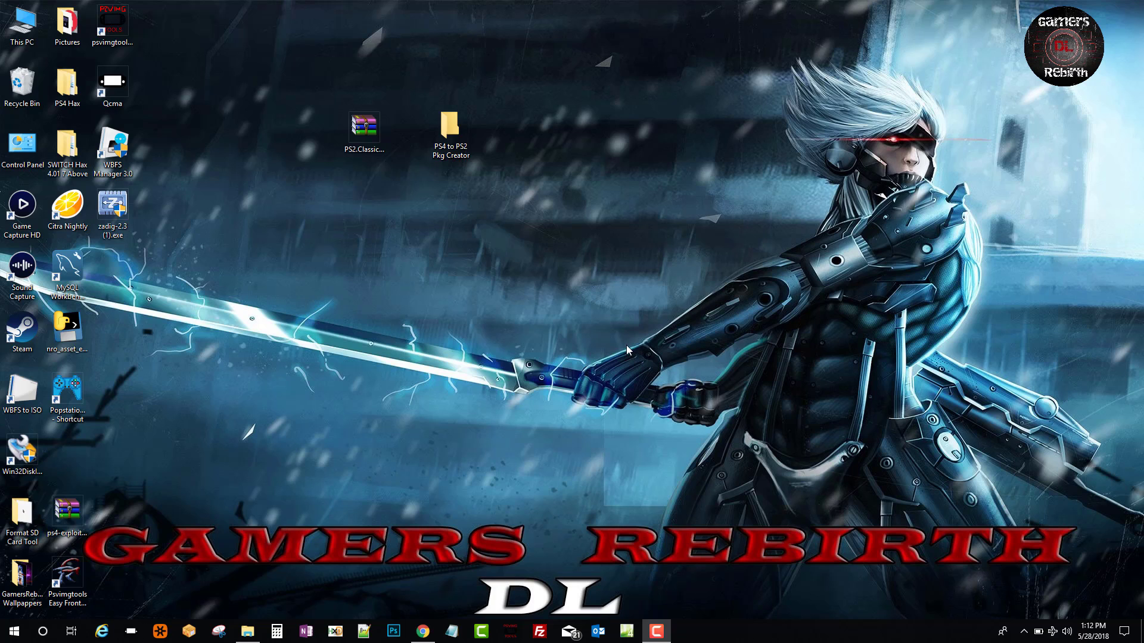
pyautogui.click(357, 138)
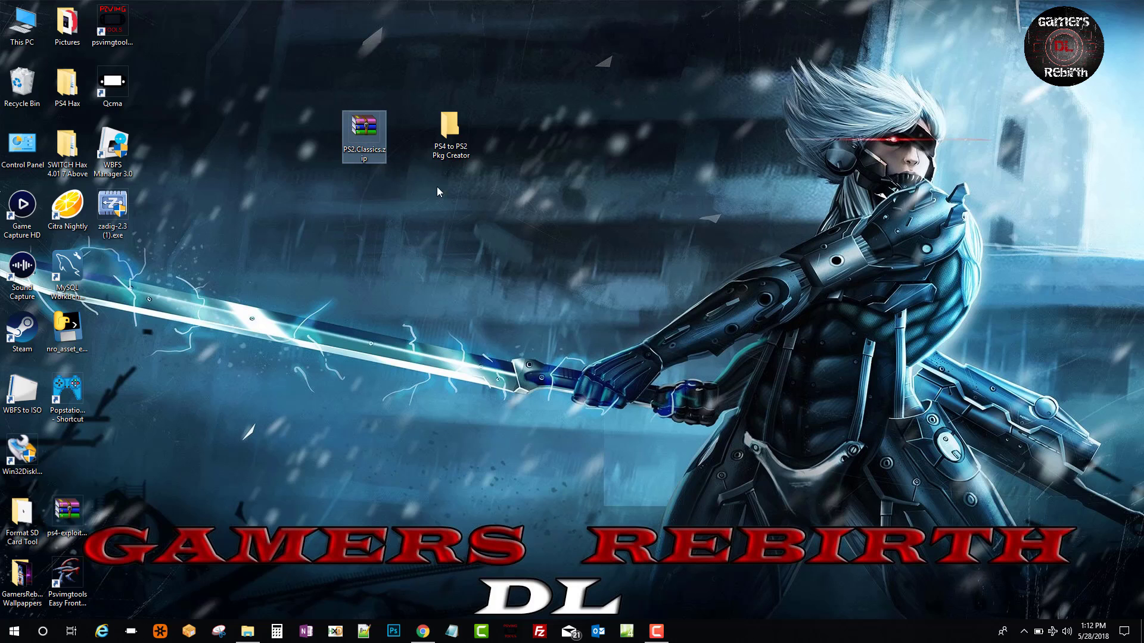
pyautogui.click(451, 135)
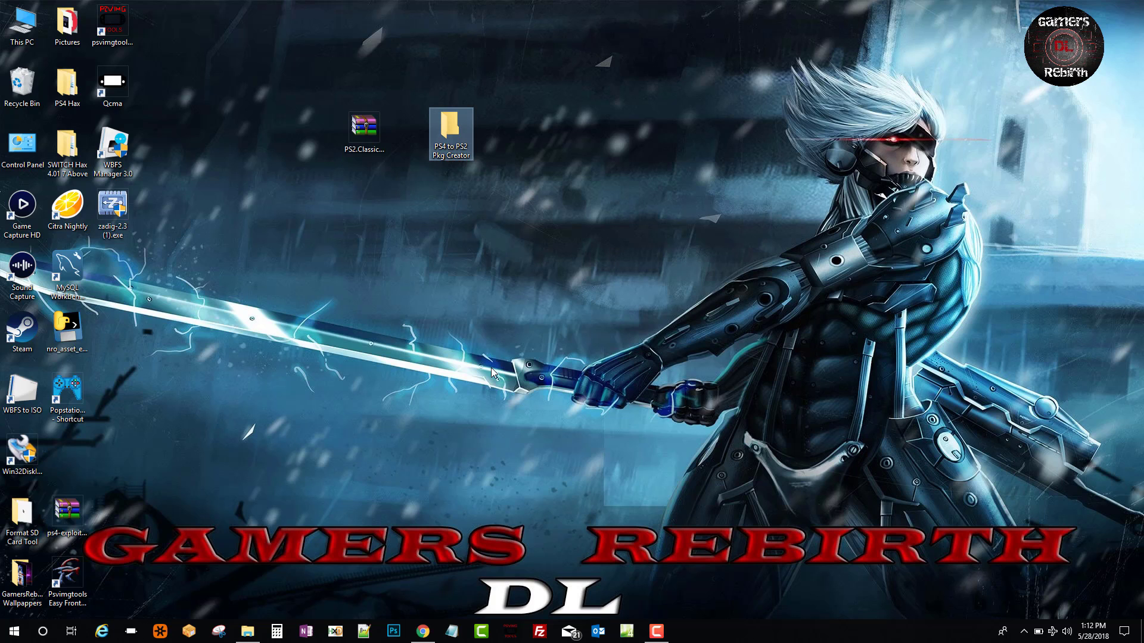
# Switch to Chrome and download PS2.Classics.zip from the Hackinformer article on converting PS2 games for the PS4
pyautogui.click(424, 631)
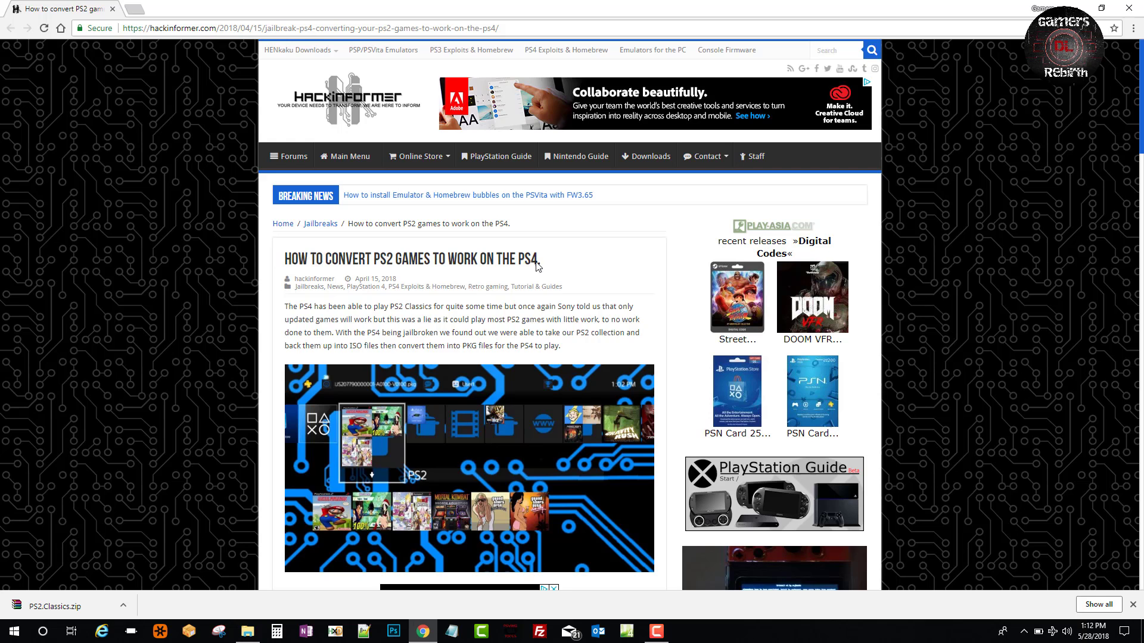
pyautogui.moveTo(537, 265); pyautogui.dragTo(343, 194)
pyautogui.click(337, 332)
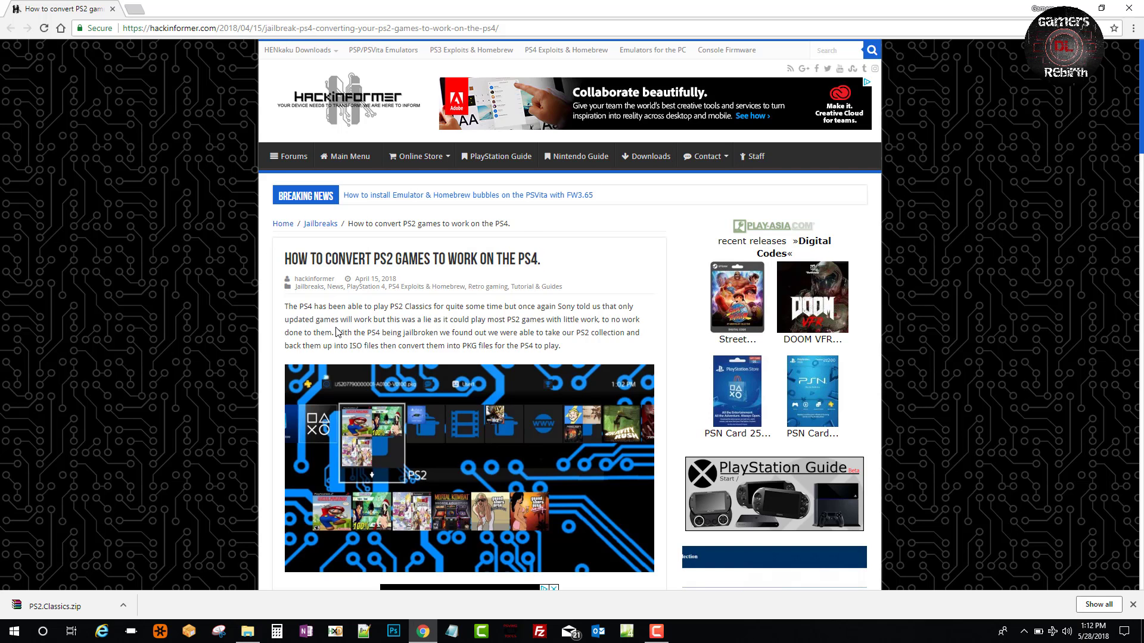
pyautogui.scroll(-2, 336, 332)
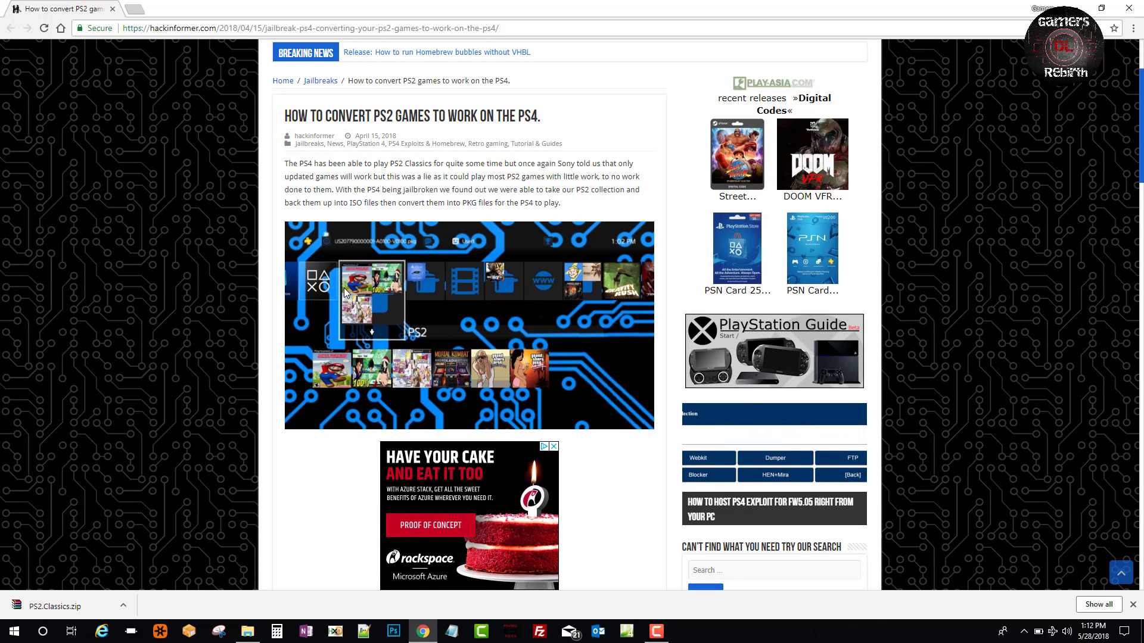
pyautogui.scroll(-4, 345, 287)
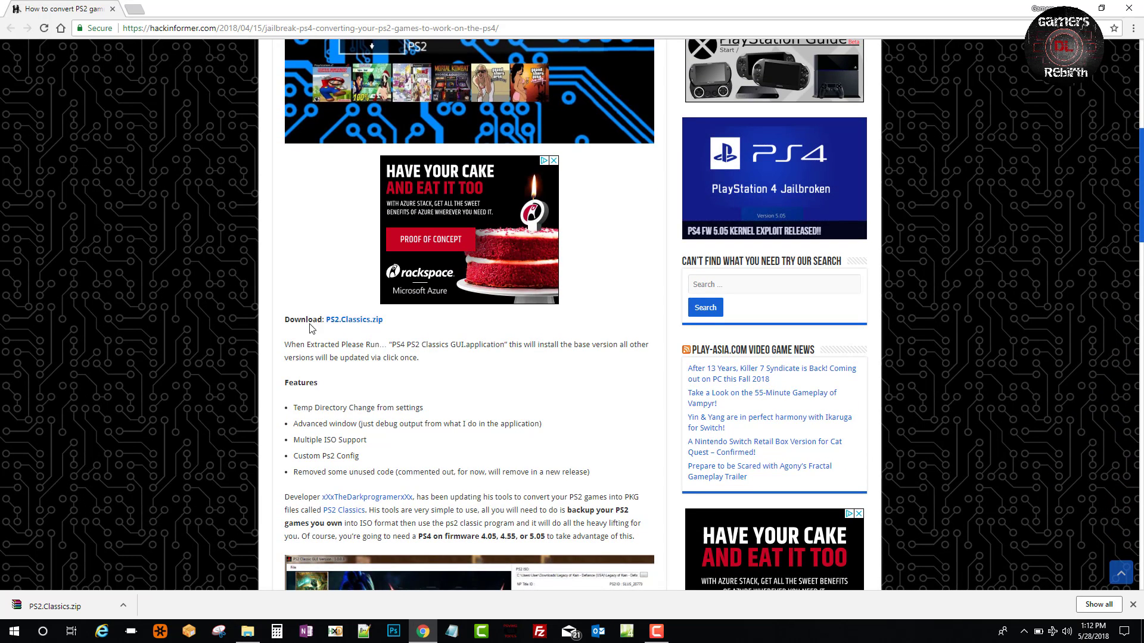
pyautogui.click(364, 321)
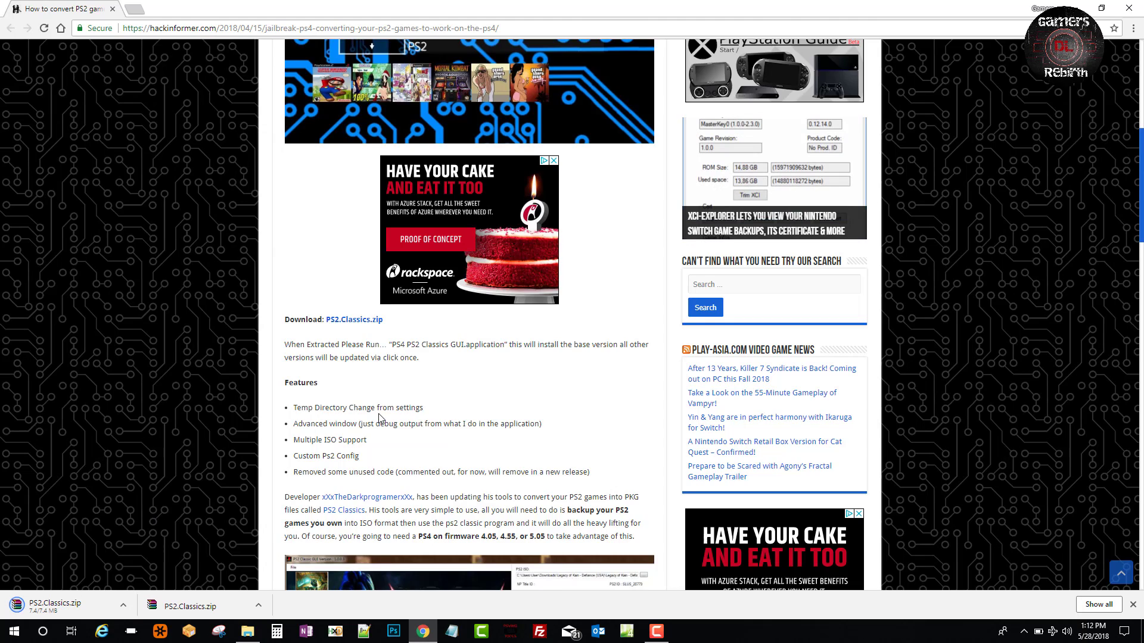
# Read through the article's feature list, firmware and ISO requirements, and game compatibility notes
pyautogui.scroll(-1, 379, 417)
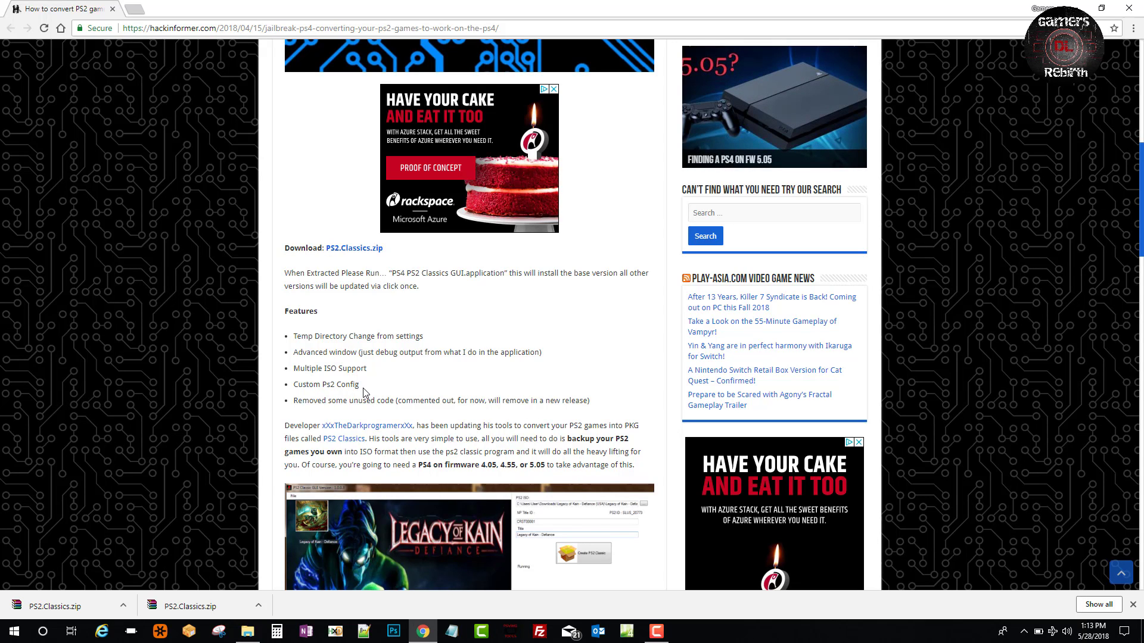
pyautogui.scroll(-1, 391, 413)
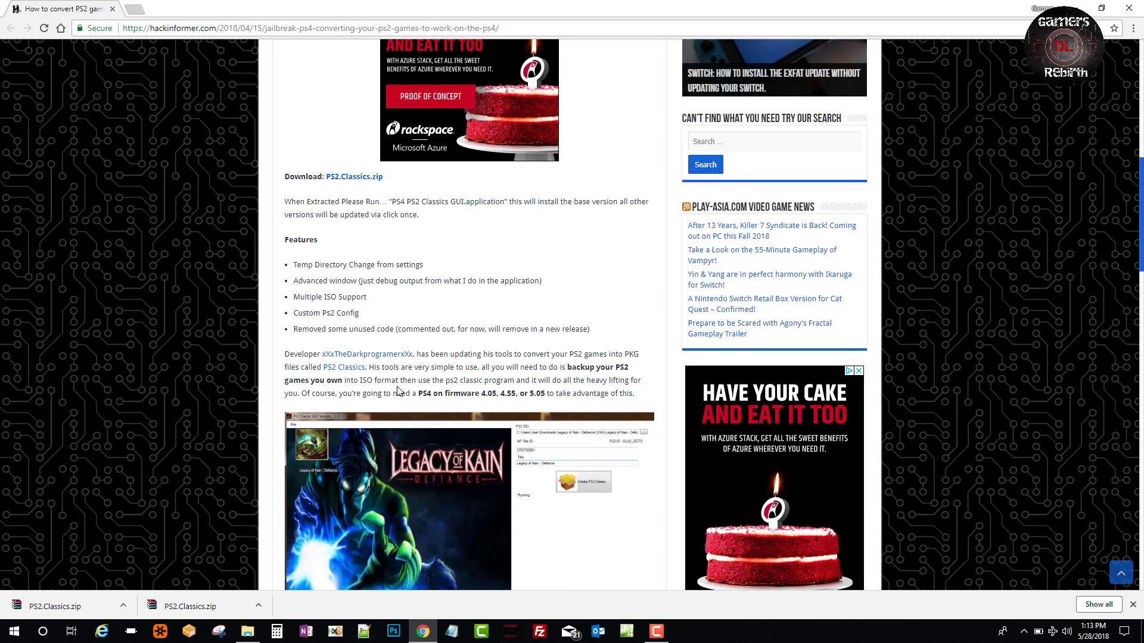
pyautogui.scroll(-1, 349, 389)
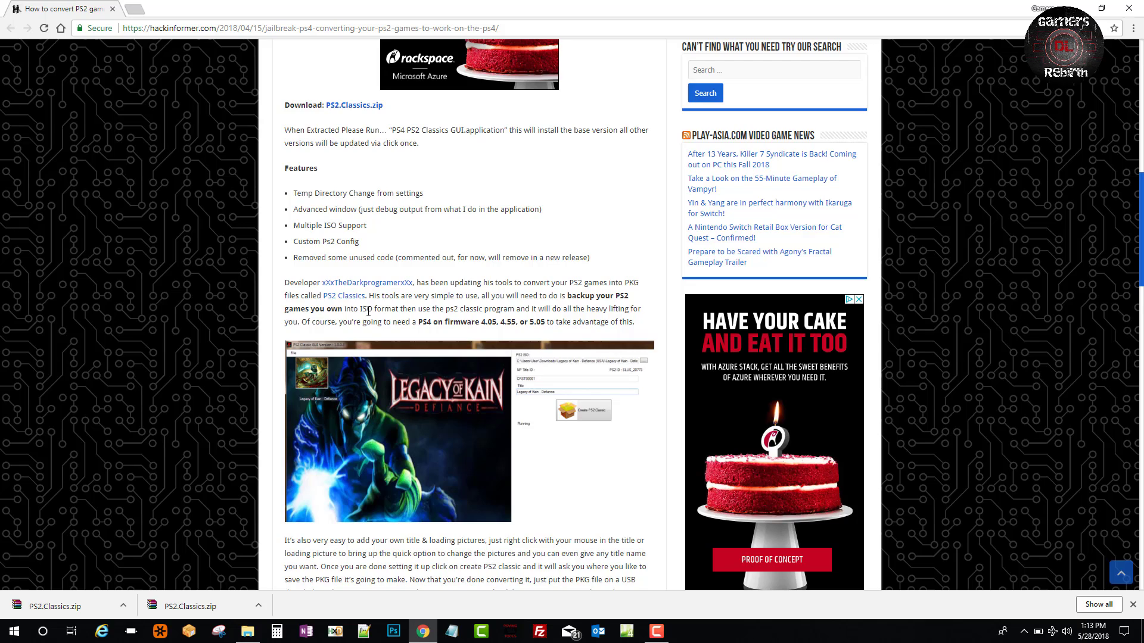
pyautogui.moveTo(368, 312)
pyautogui.mouseDown()
pyautogui.moveTo(417, 331)
pyautogui.moveTo(366, 313)
pyautogui.mouseUp()
pyautogui.scroll(-10, 409, 348)
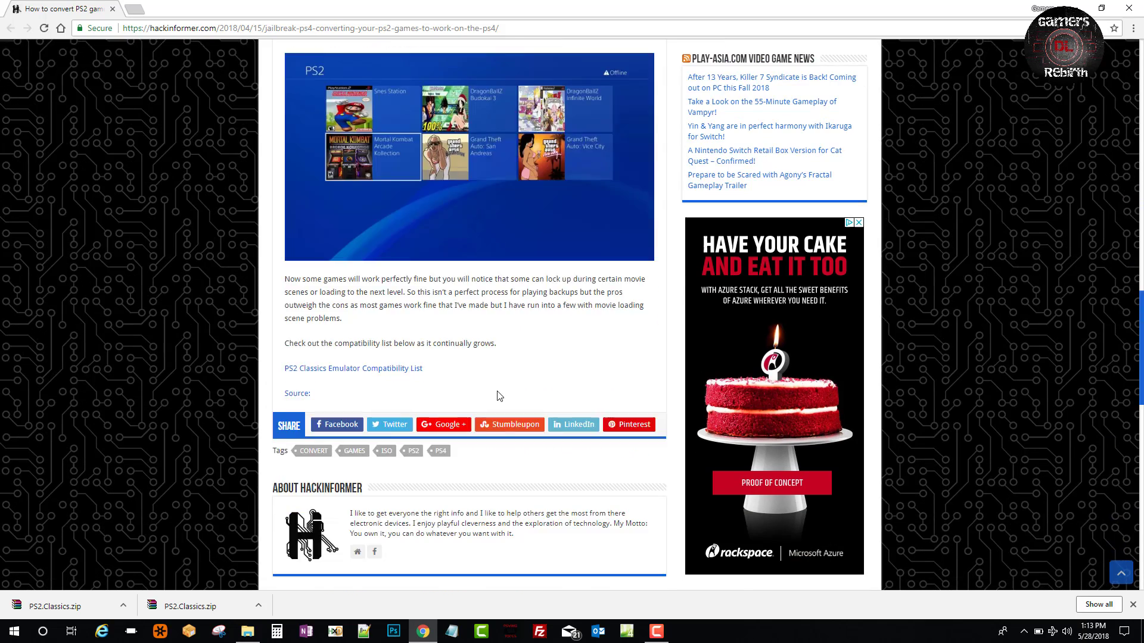
pyautogui.scroll(15, 498, 392)
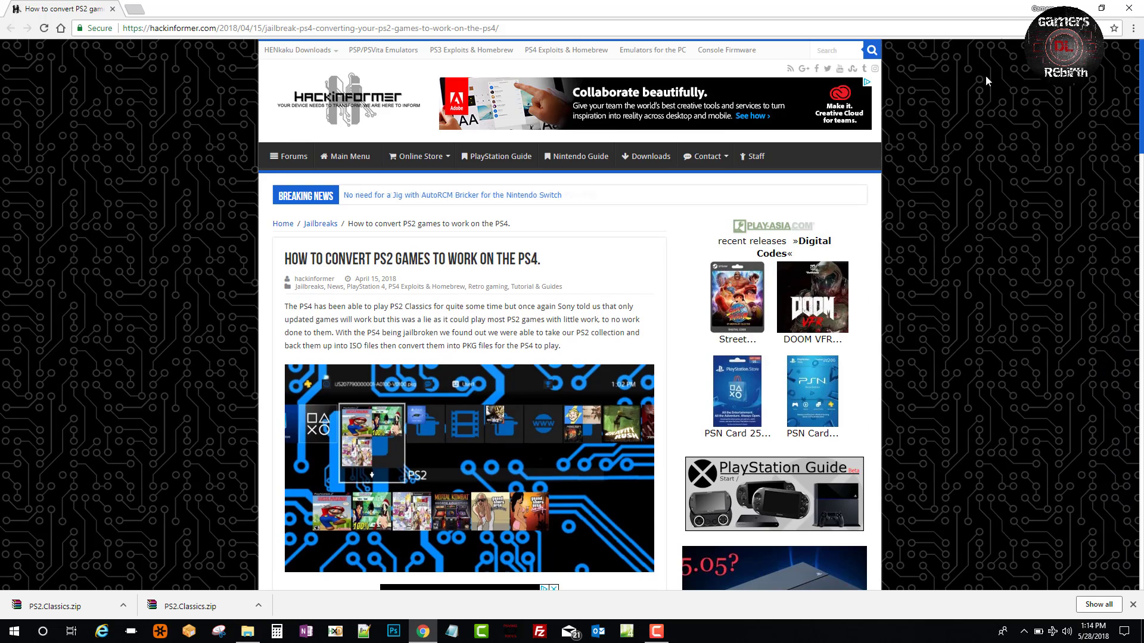
# Install PS4 PS2 Classics GUI by running setup.exe from the desktop folder PS4 to PS2 Pkg Creator
pyautogui.click(1069, 7)
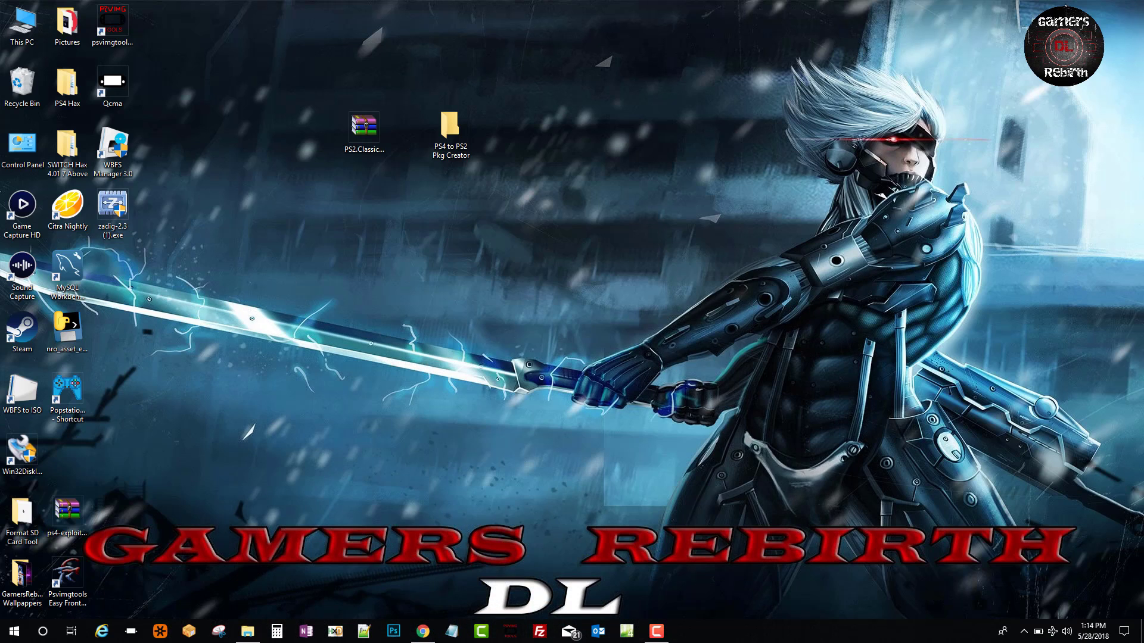
pyautogui.doubleClick(458, 140)
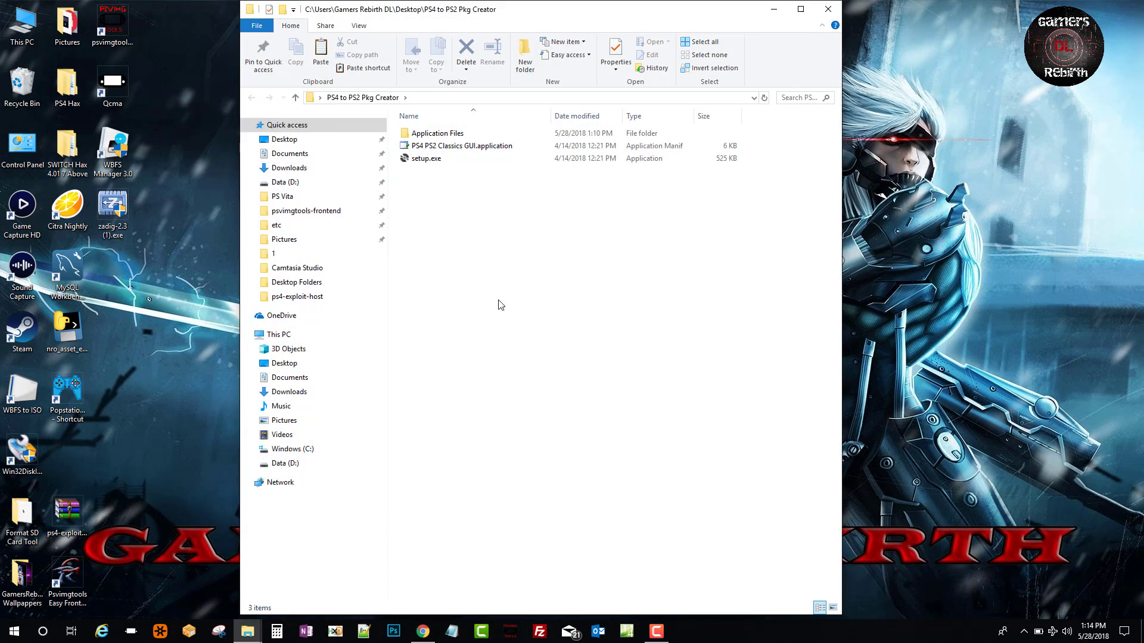
pyautogui.doubleClick(433, 160)
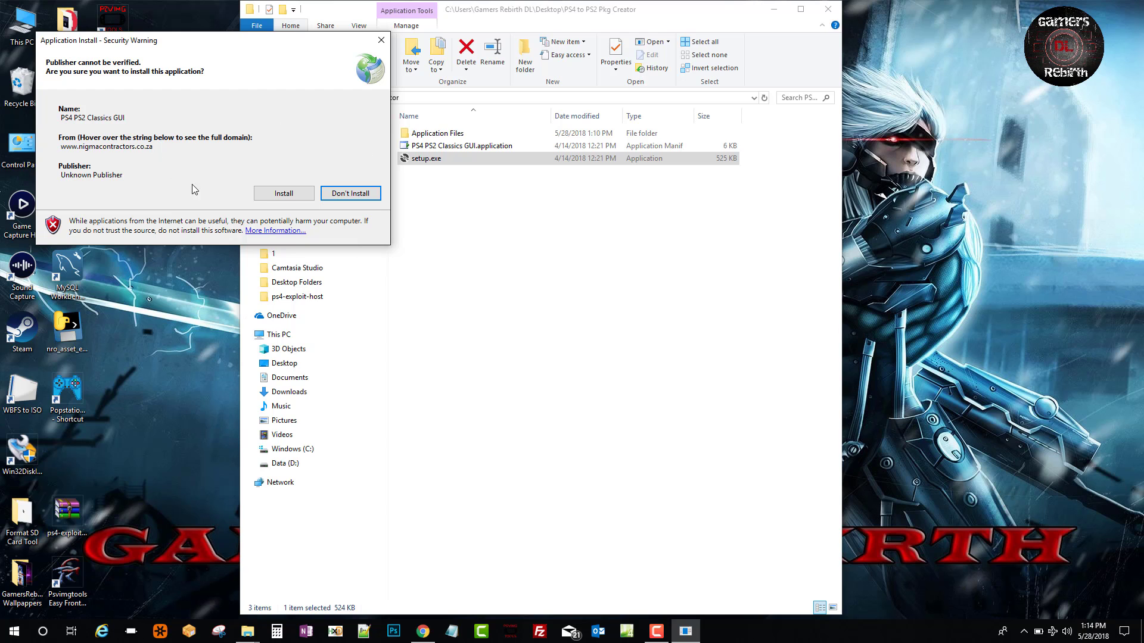
pyautogui.click(283, 193)
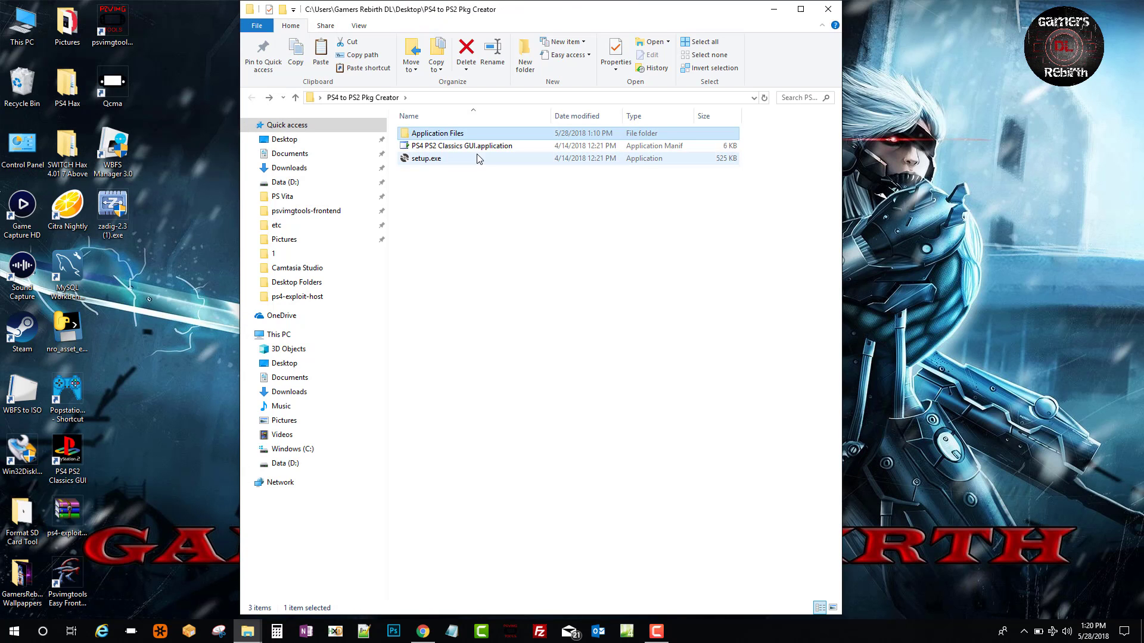
# Launch PS4 PS2 Classics GUI.application from the PS4 to PS2 Pkg Creator folder and minimize the folder window
pyautogui.doubleClick(479, 149)
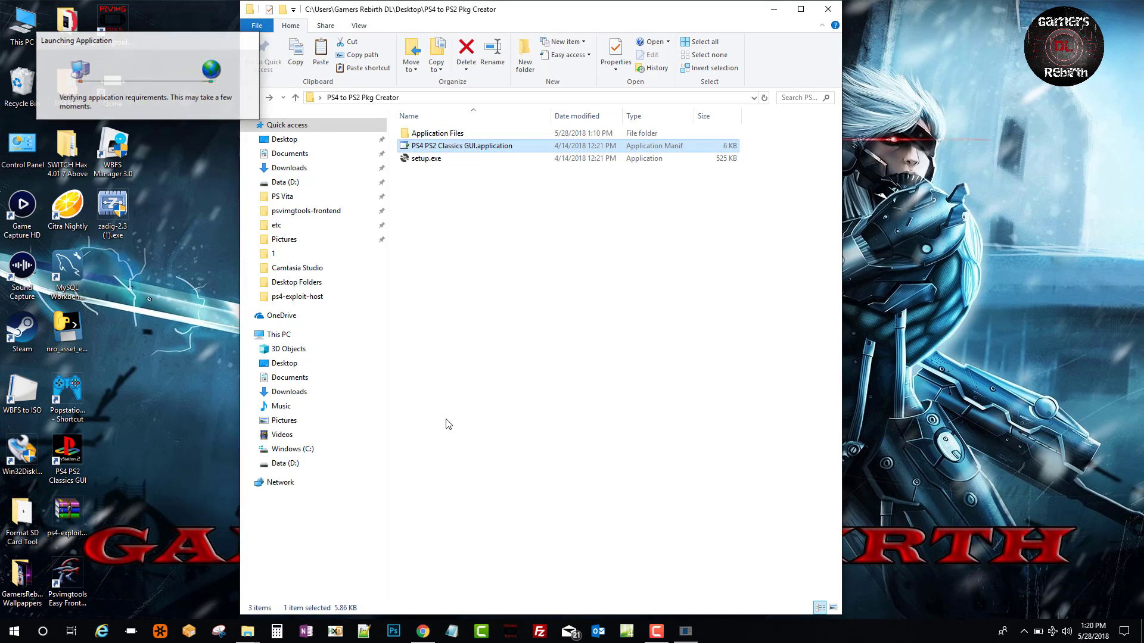
pyautogui.click(305, 209)
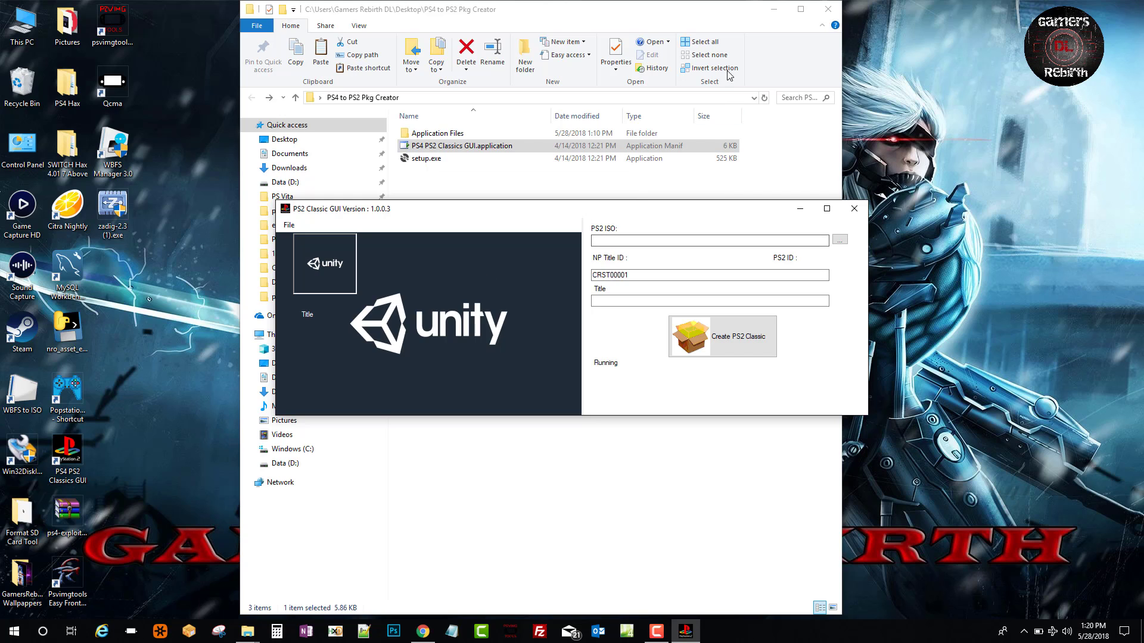
pyautogui.click(778, 11)
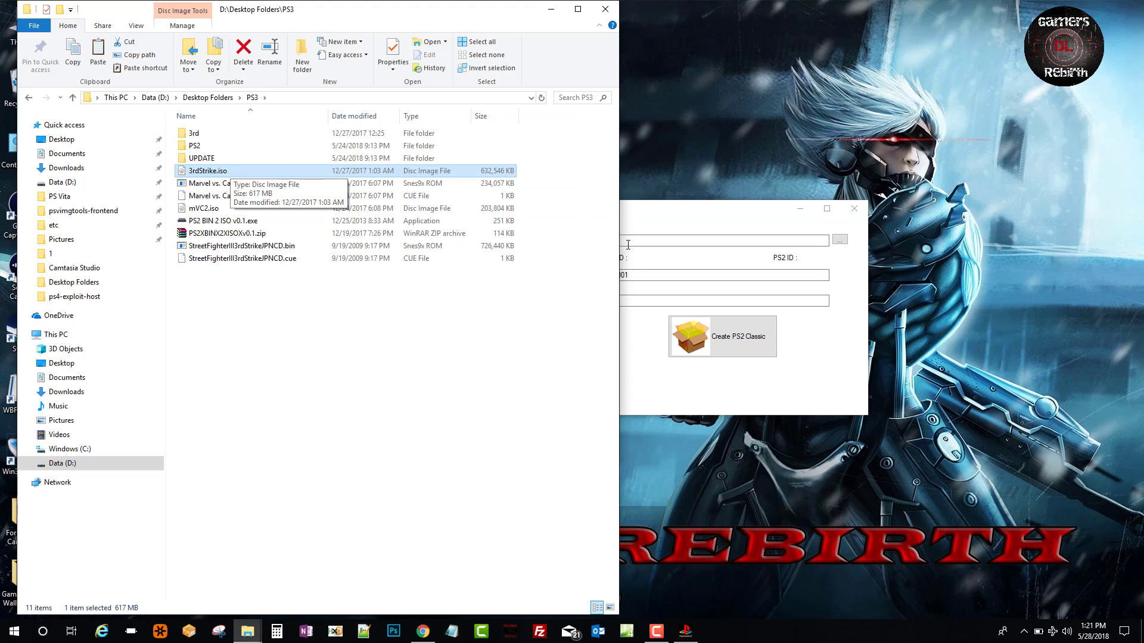
# Try to load 3rdStrike.iso straight from the PS3 folder window into the PS2 ISO field
pyautogui.click(627, 244)
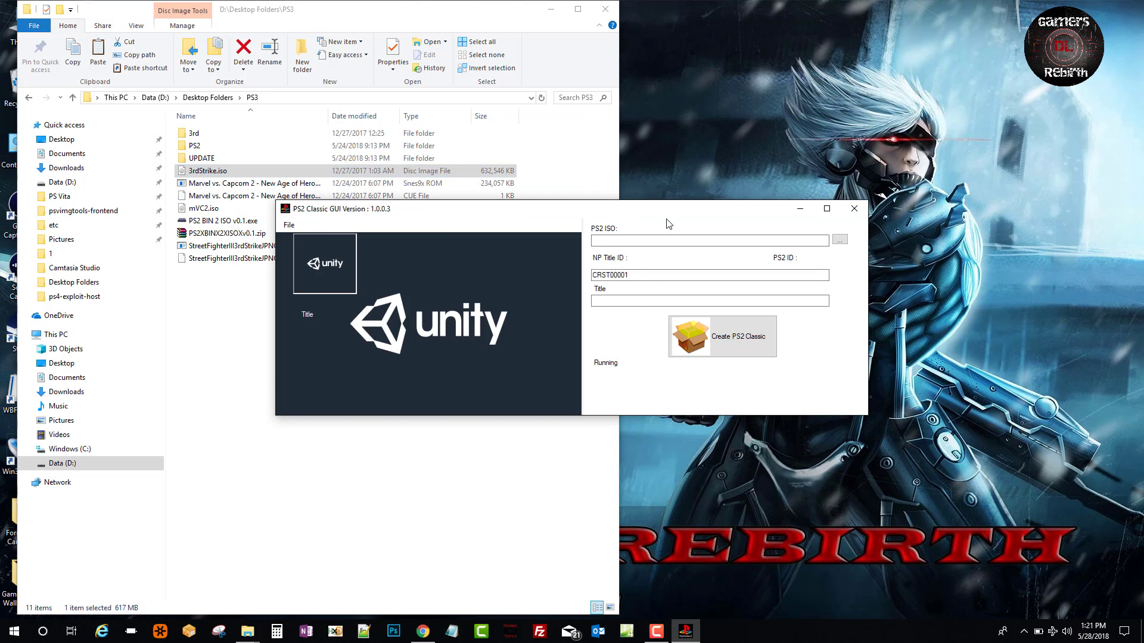
pyautogui.click(842, 241)
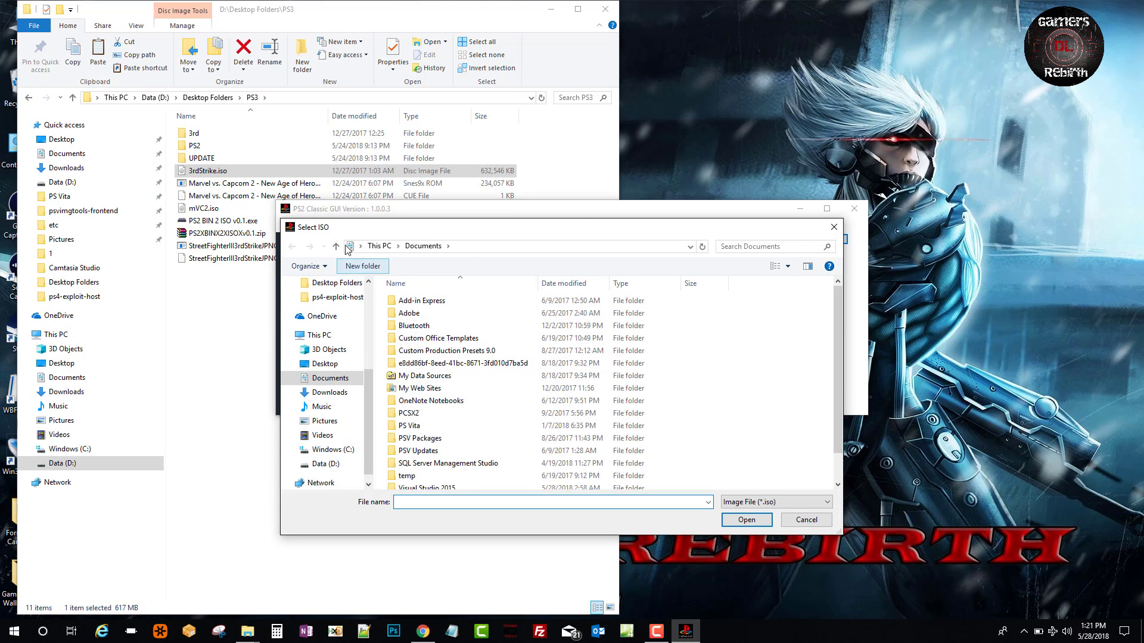
pyautogui.click(834, 226)
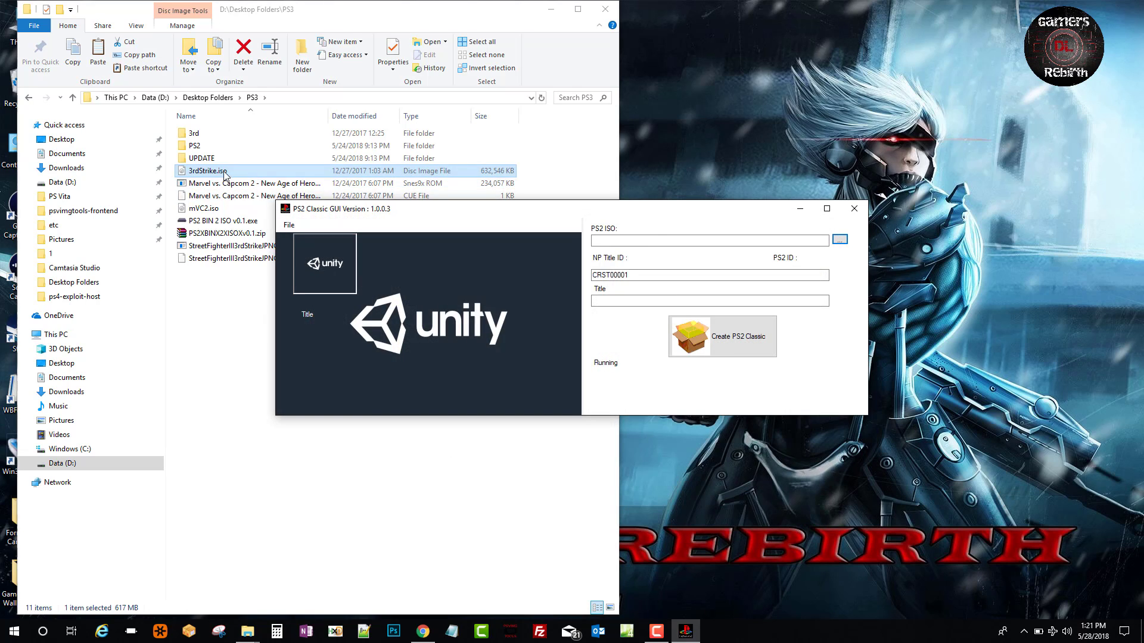
pyautogui.moveTo(225, 177); pyautogui.dragTo(659, 238)
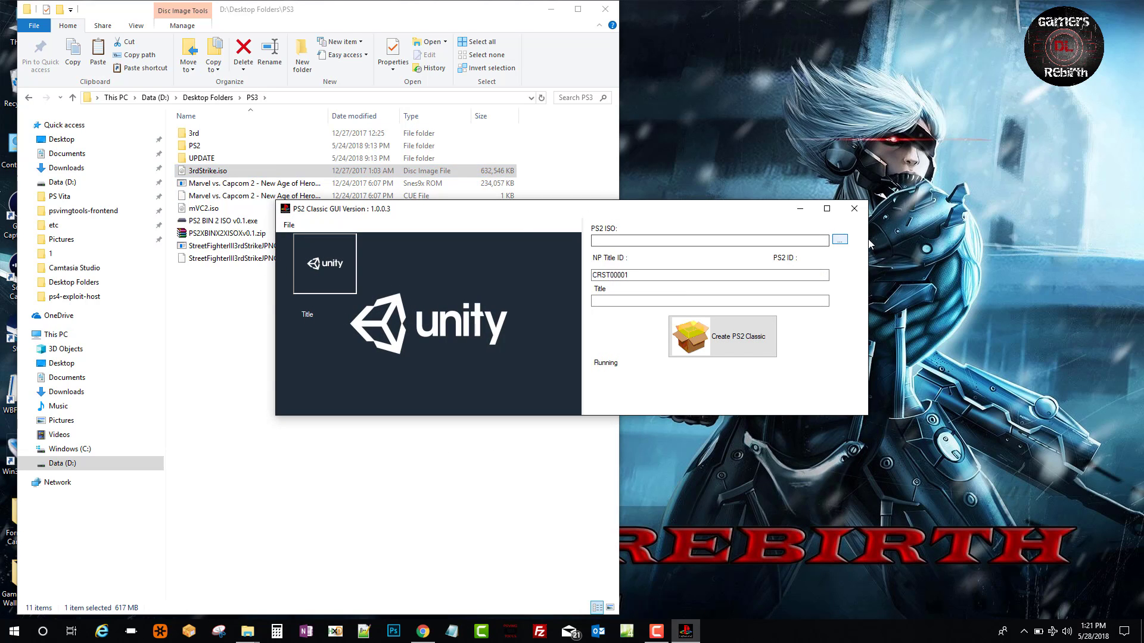
# Load 3rdStrike.iso from D:\Desktop Folders\PS3 as the PS2 ISO
pyautogui.click(839, 240)
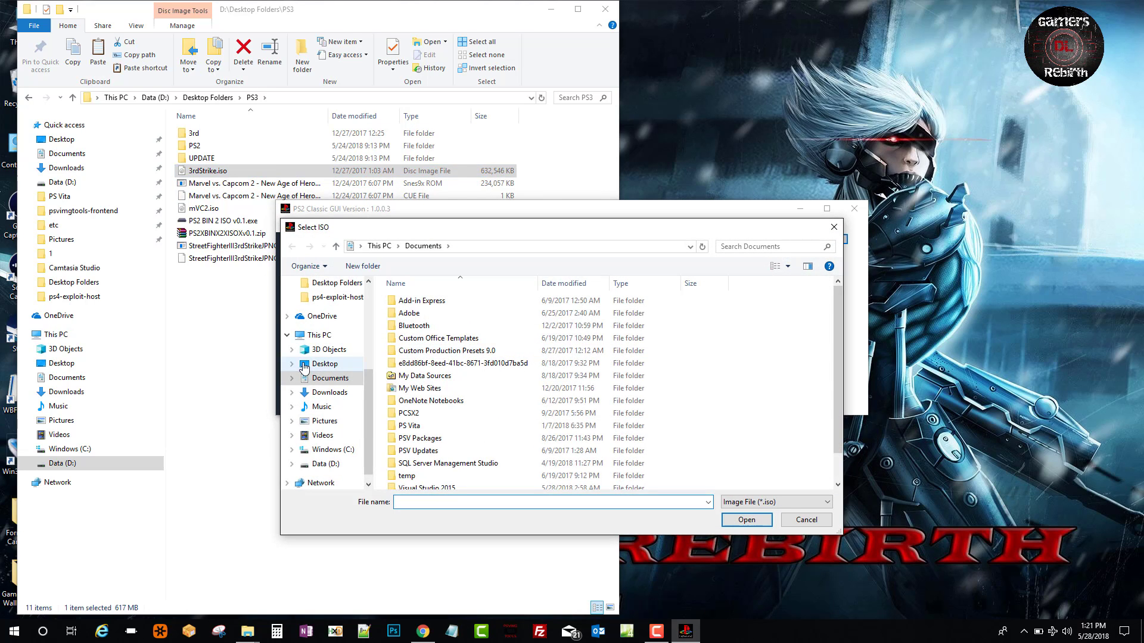
pyautogui.click(324, 464)
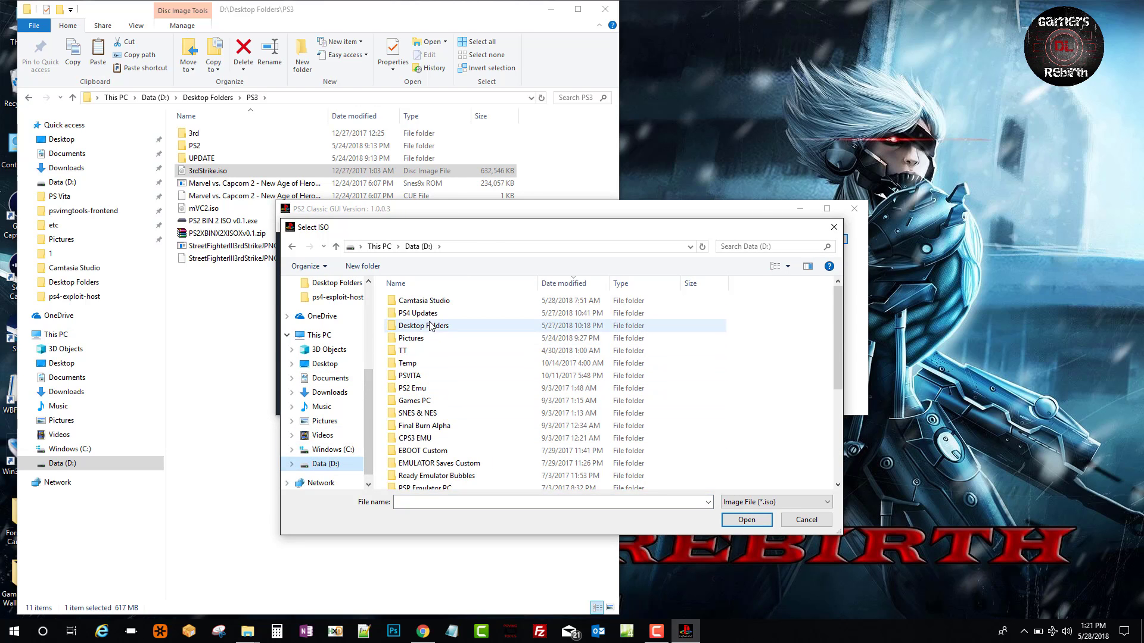
pyautogui.doubleClick(448, 326)
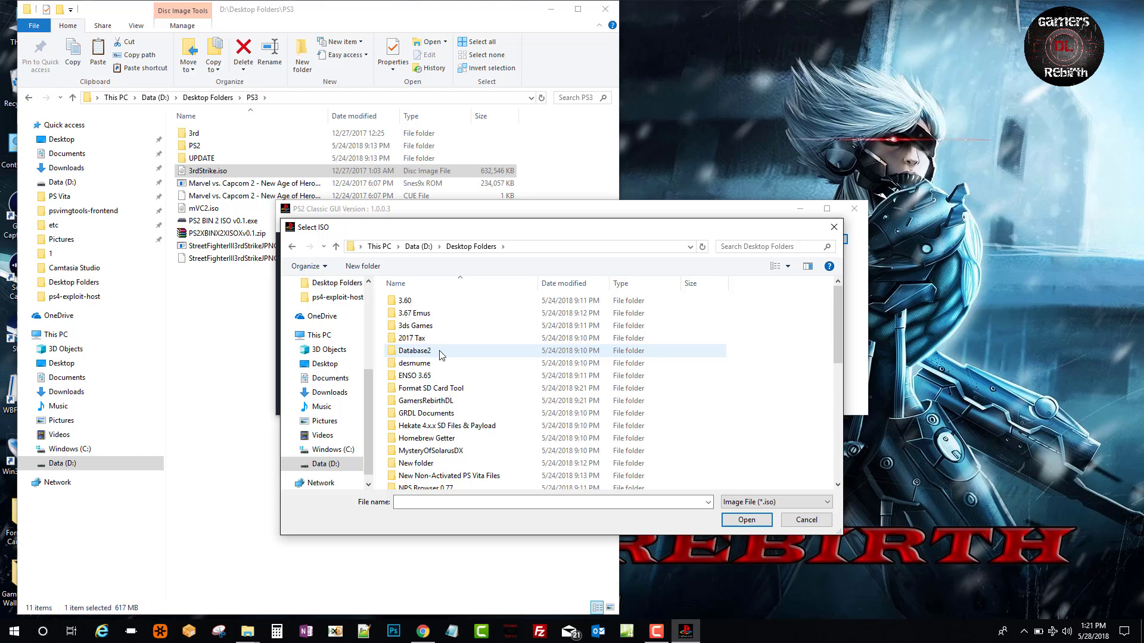
pyautogui.scroll(-3, 455, 405)
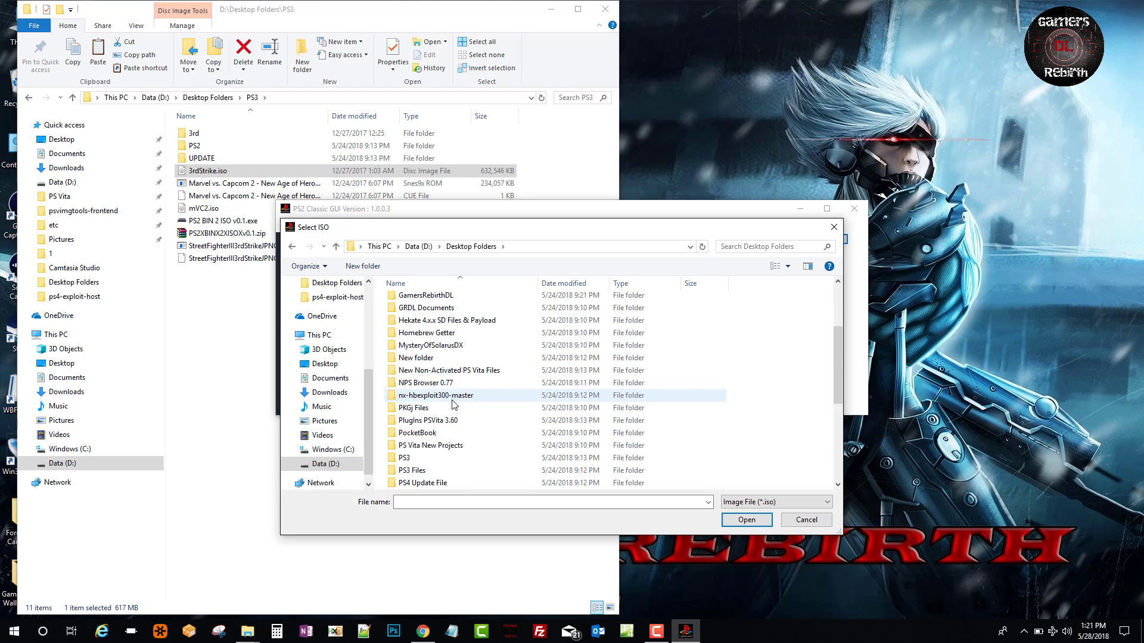
pyautogui.scroll(-2, 453, 403)
pyautogui.click(417, 387)
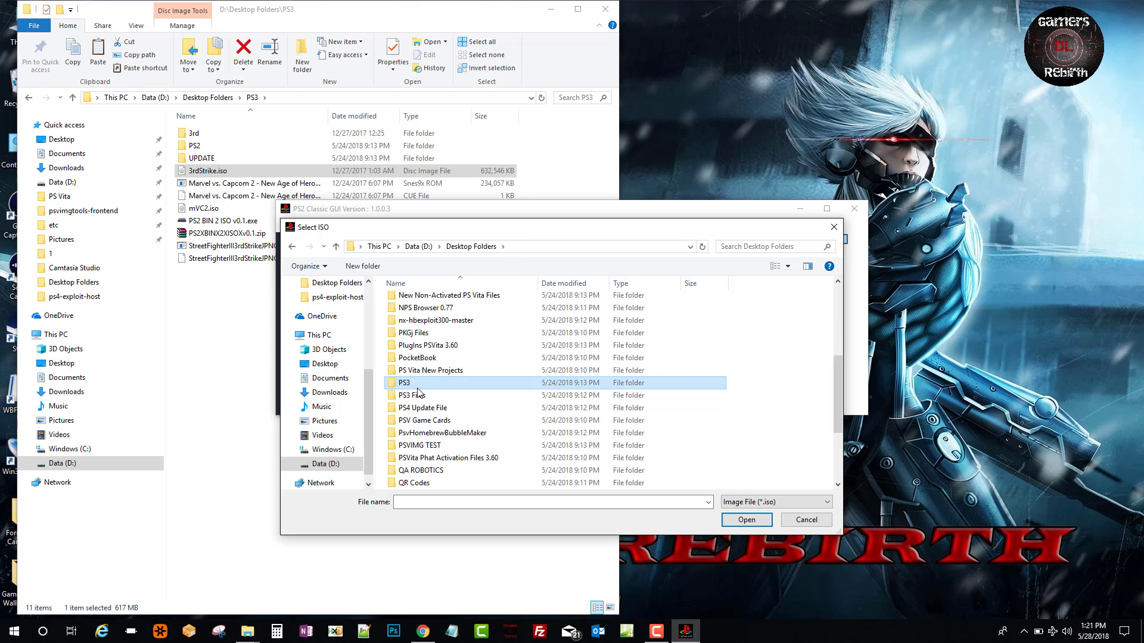
pyautogui.doubleClick(418, 392)
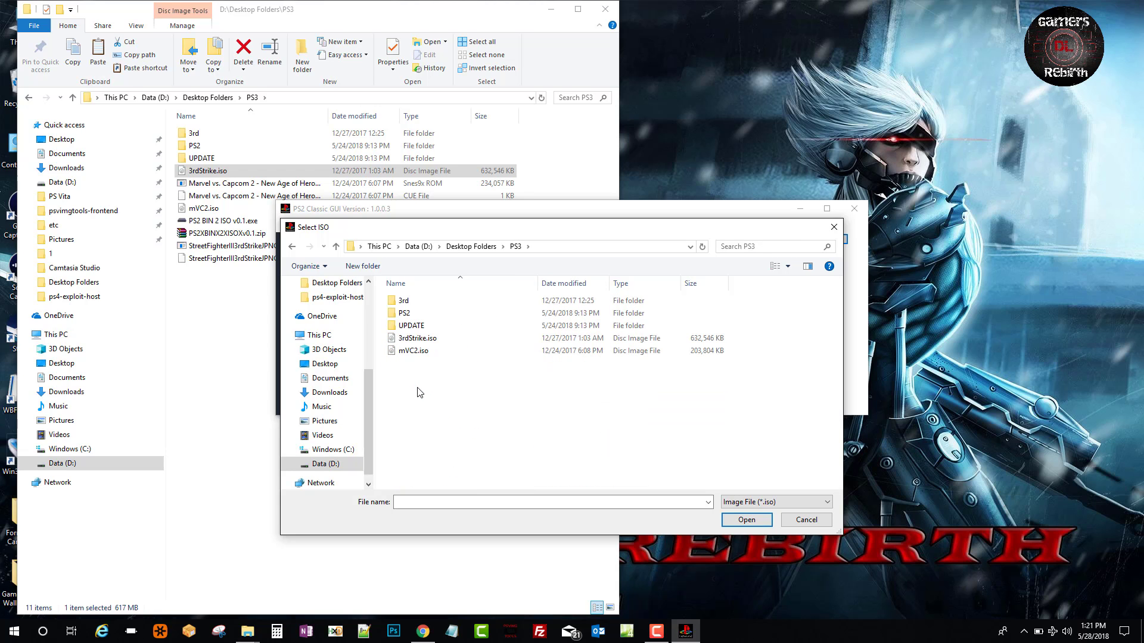
pyautogui.click(435, 344)
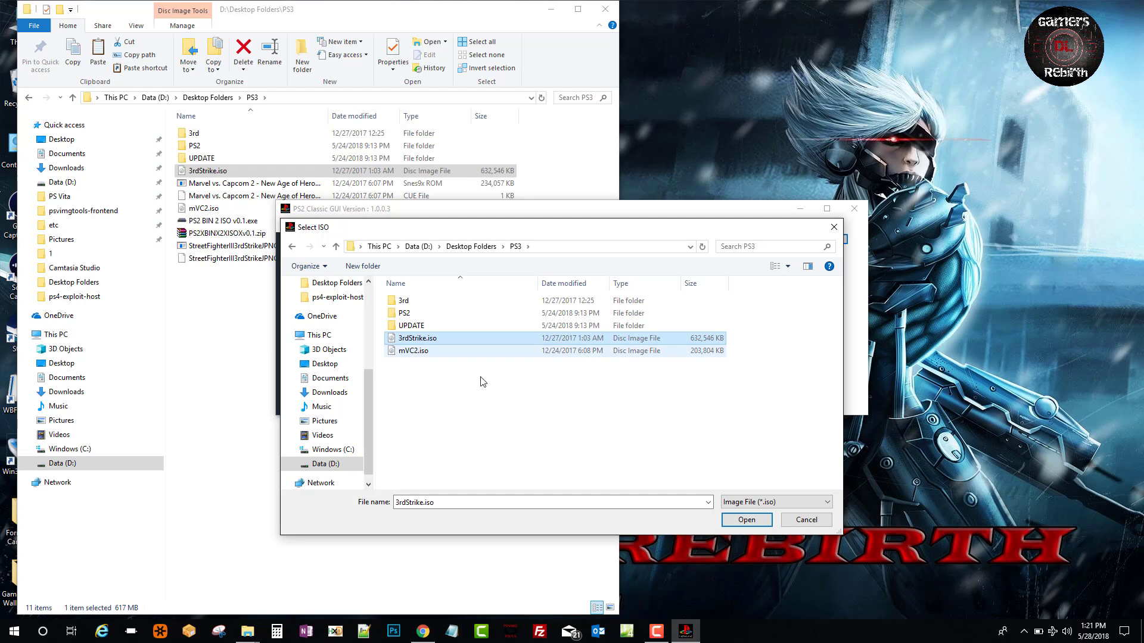
pyautogui.click(755, 521)
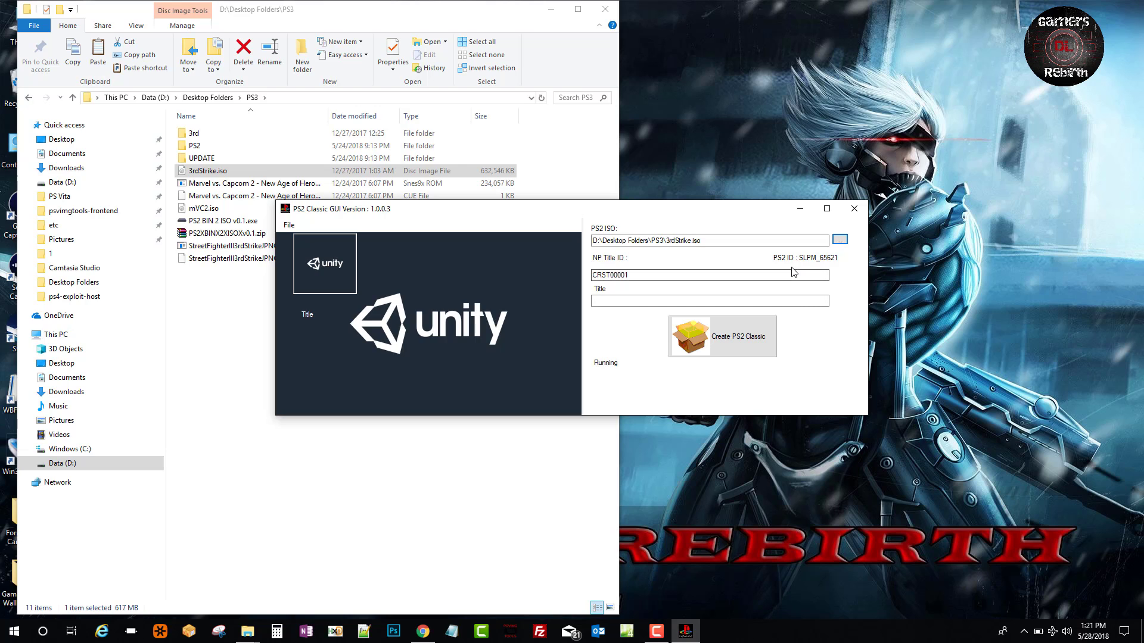
# Set the NP Title ID to STFG00003 and move on to the Title field
pyautogui.doubleClick(662, 279)
pyautogui.write('STF00001G')
pyautogui.click(629, 278)
pyautogui.press('BackSpace')
pyautogui.write('3')
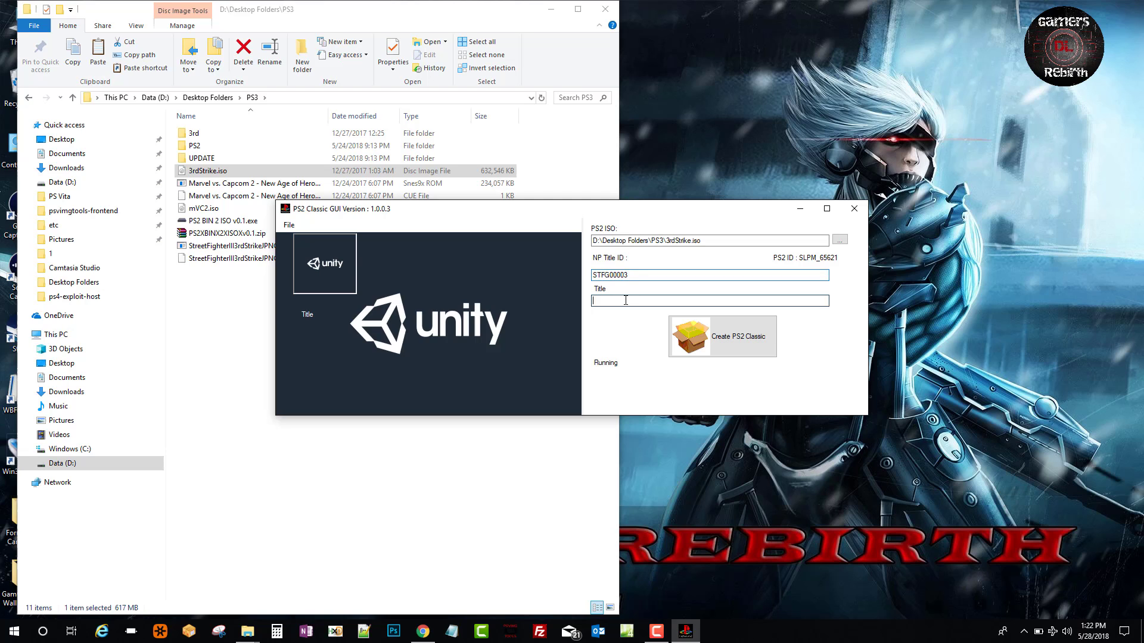
pyautogui.click(621, 301)
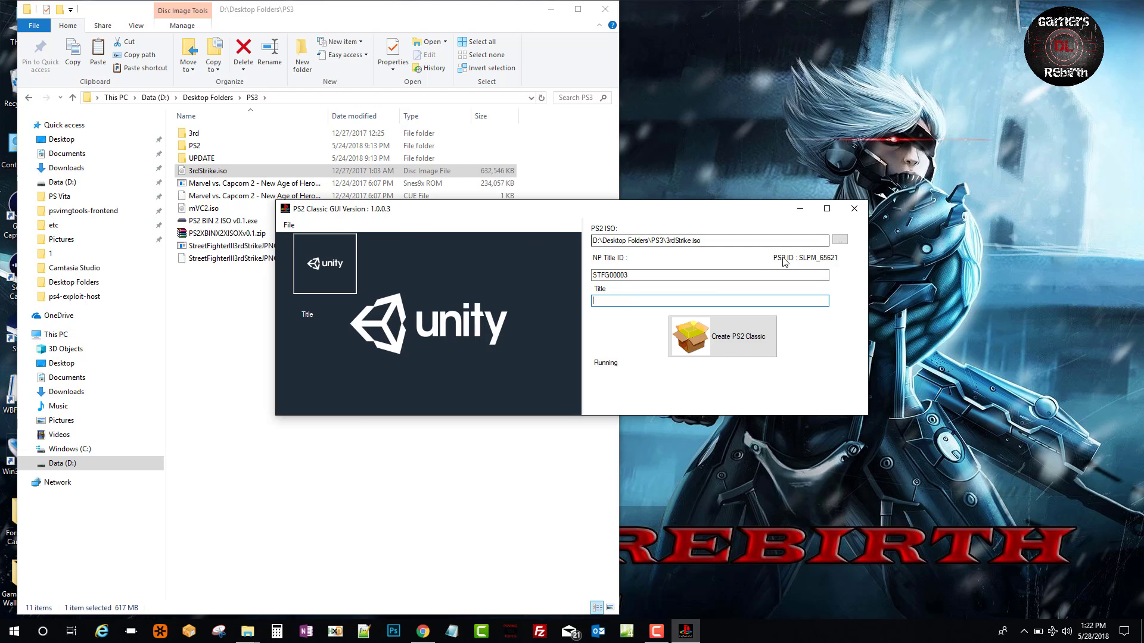
# Reselect 3rdStrike.iso in the PS3 folder as the PS2 ISO
pyautogui.click(839, 239)
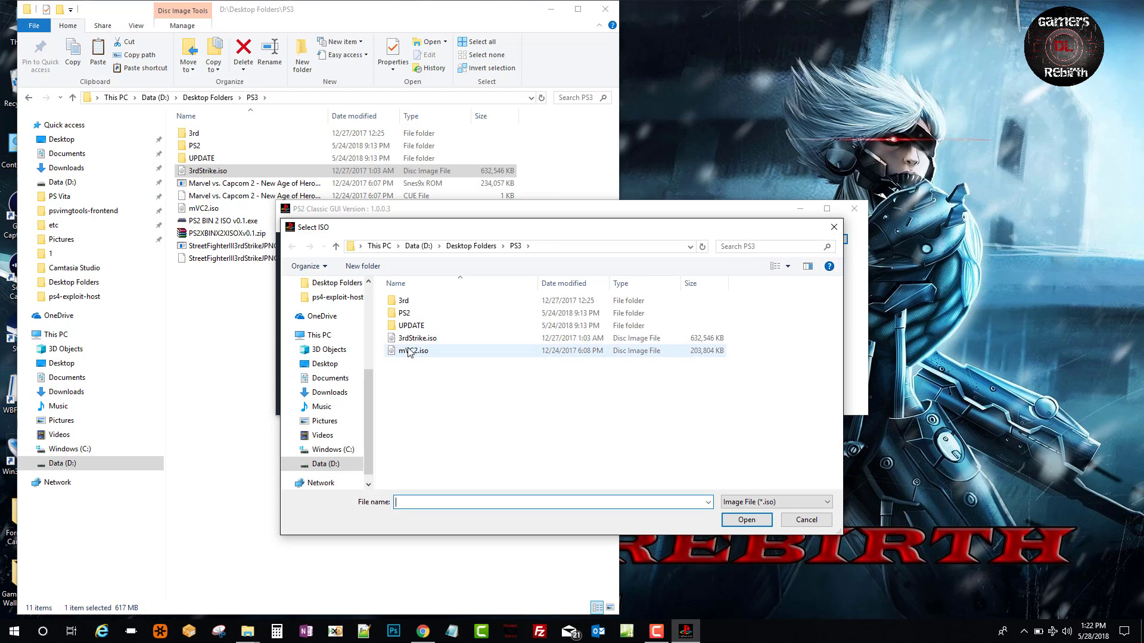
pyautogui.click(415, 339)
pyautogui.click(749, 519)
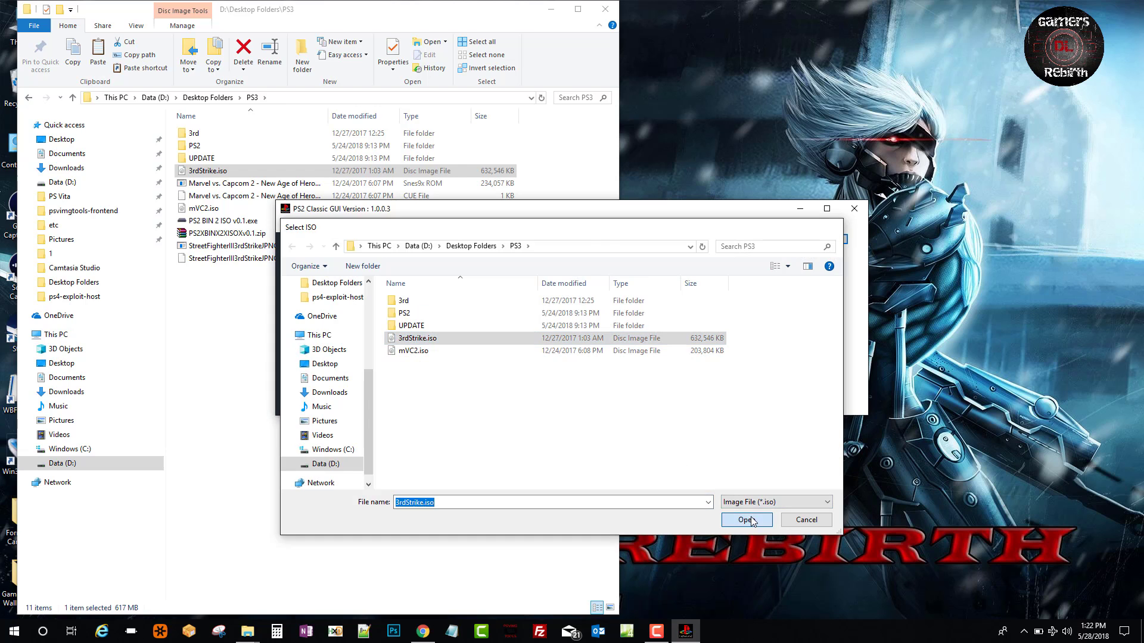
# Set the PS2 Classic's title to Street Fighter 3rd Strike
pyautogui.click(619, 301)
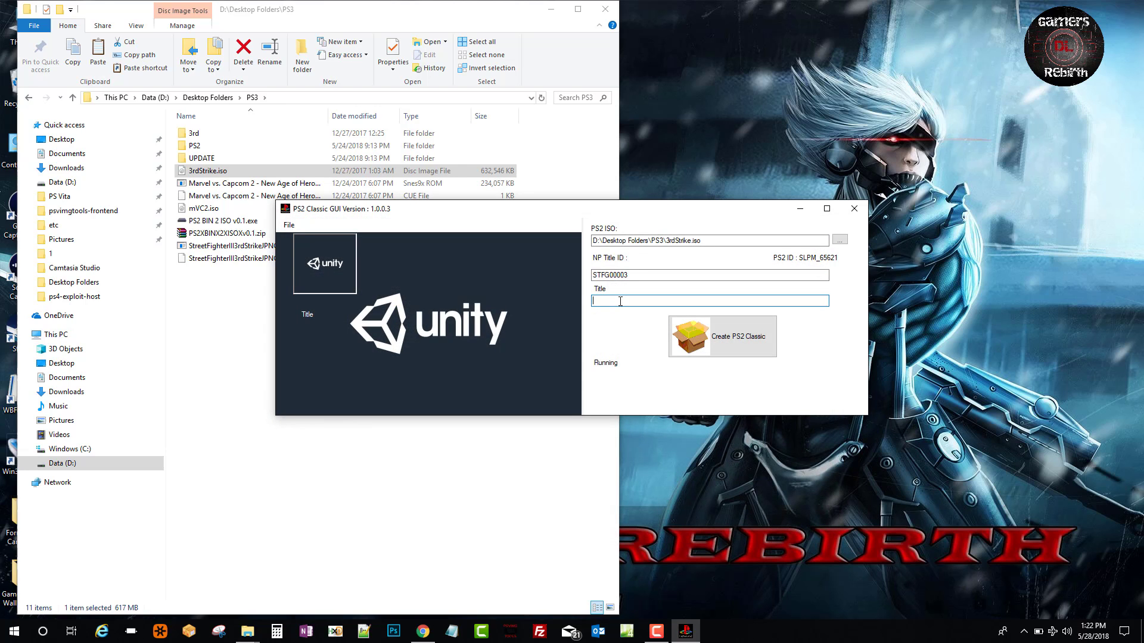
pyautogui.write('Str')
pyautogui.write('Street Fighter 3rd Stri')
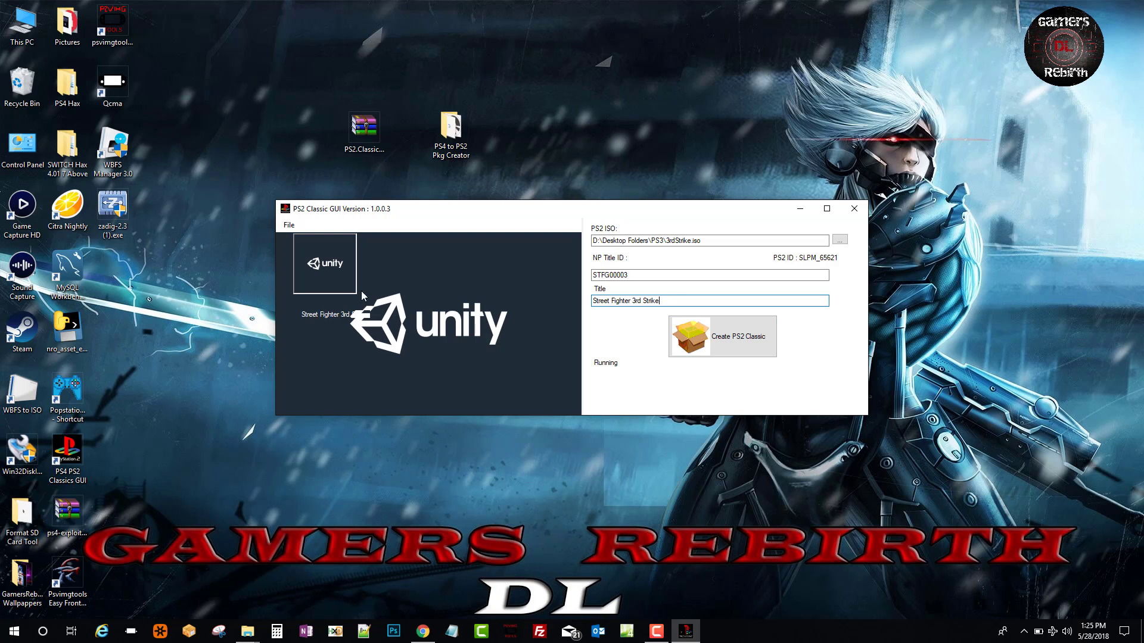
# Replace the game icon with download.jpg from the Pictures folder
pyautogui.rightClick(308, 271)
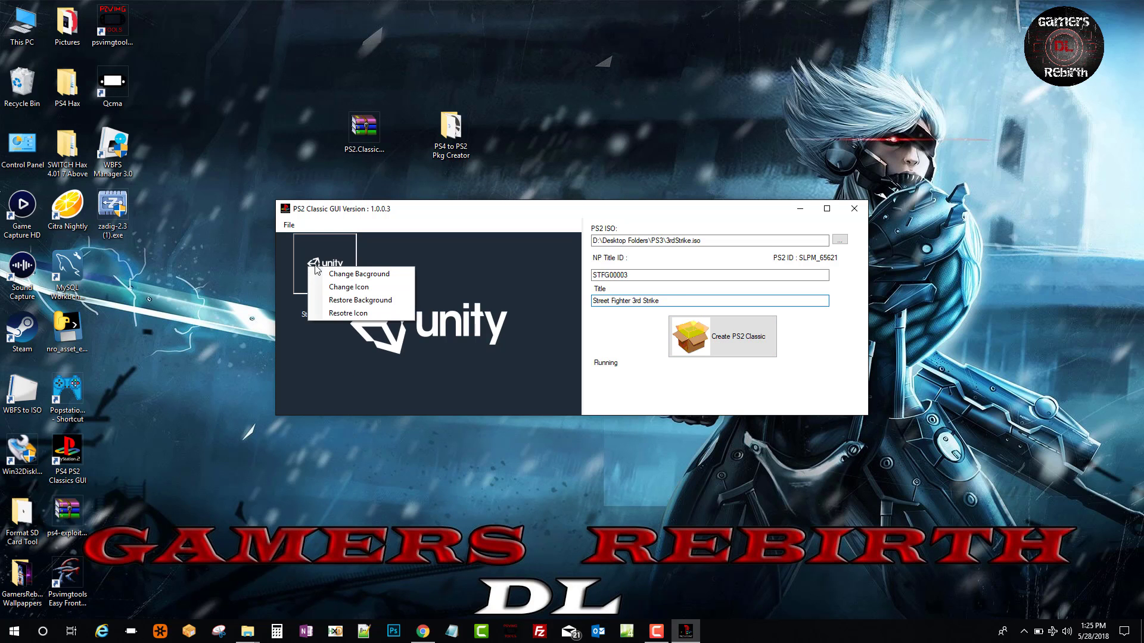
pyautogui.click(338, 285)
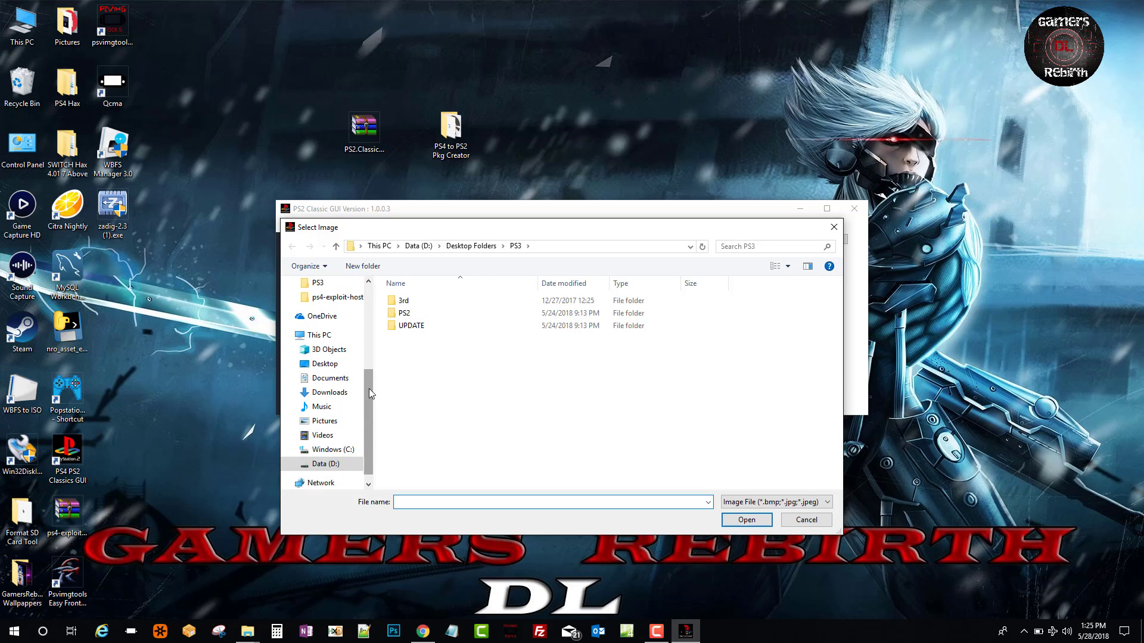
pyautogui.scroll(4, 370, 393)
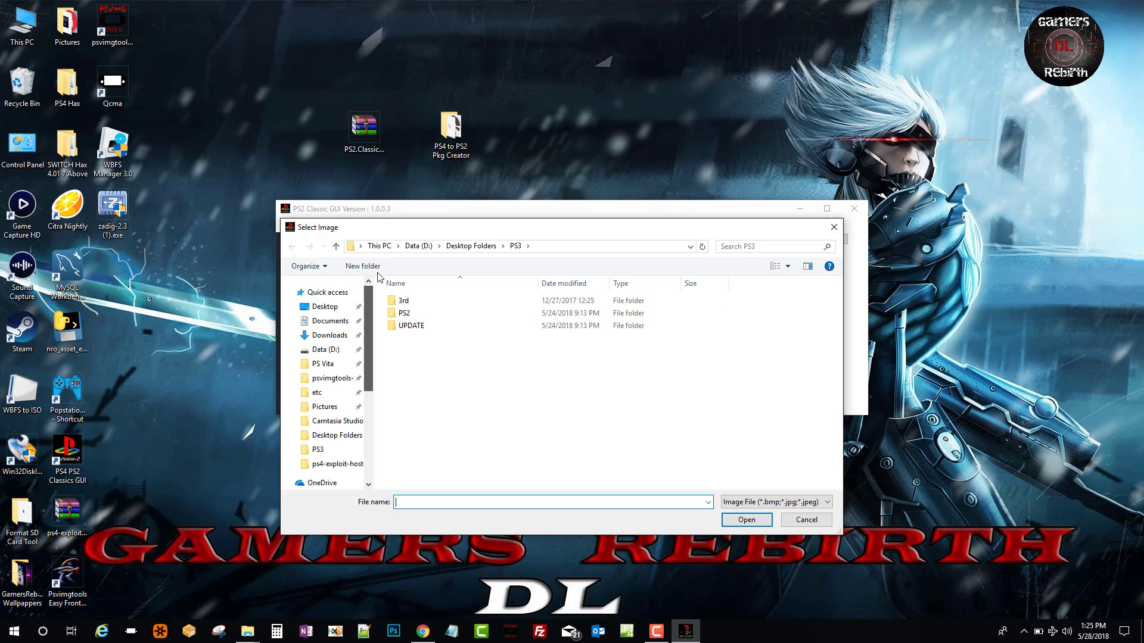
pyautogui.click(325, 408)
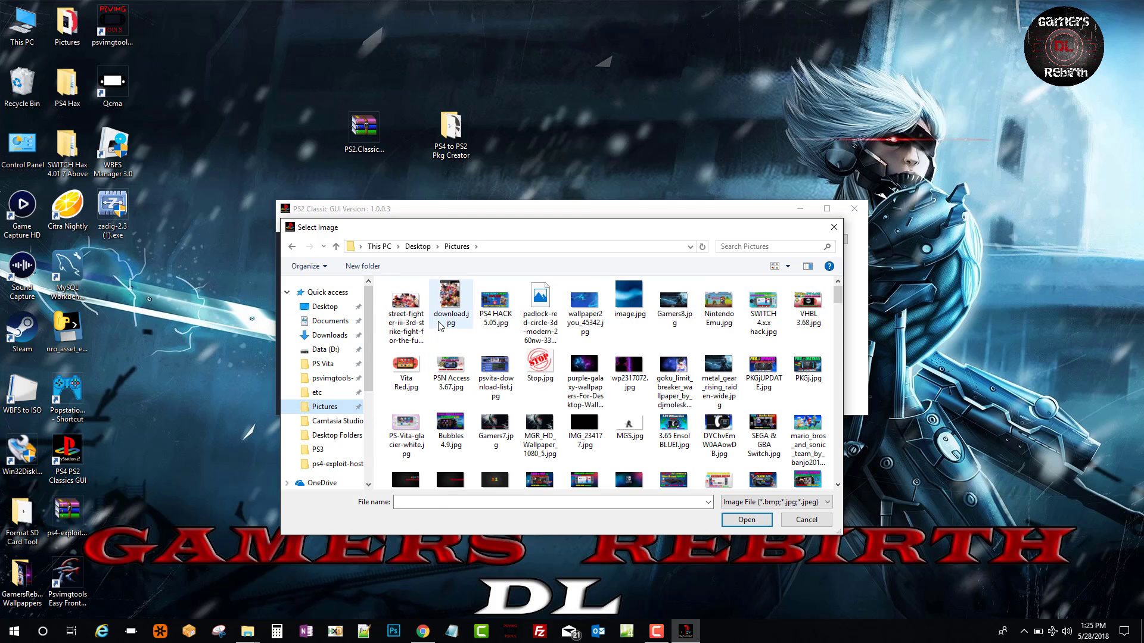
pyautogui.click(457, 313)
pyautogui.click(746, 520)
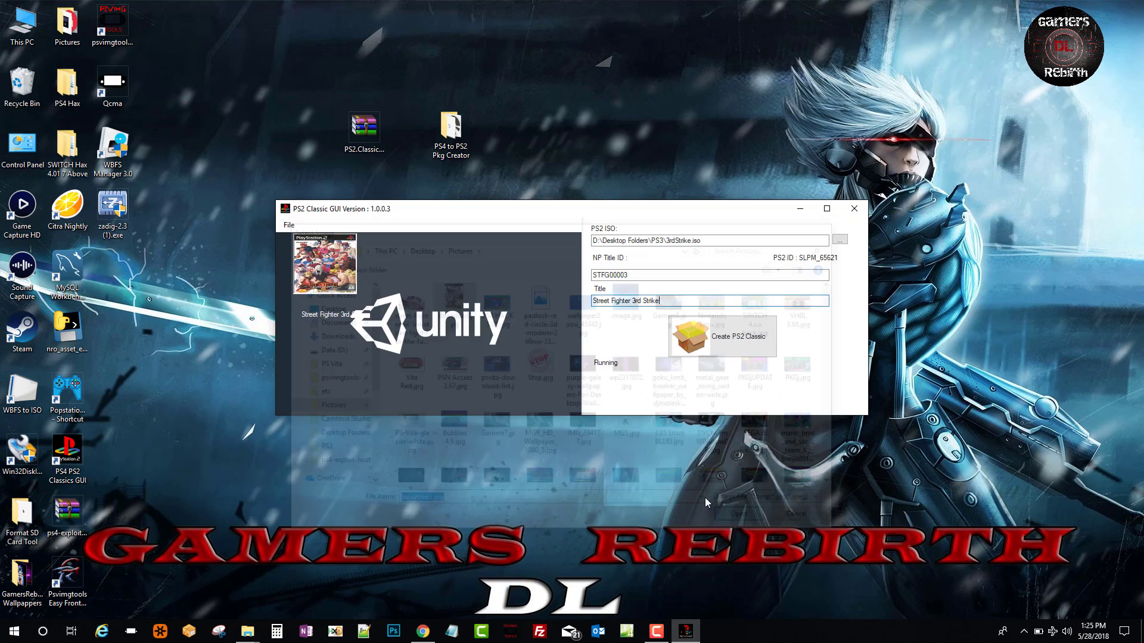
# Replace the background image with the street-fighter-iii-3rd-strike picture from the Pictures folder
pyautogui.rightClick(427, 362)
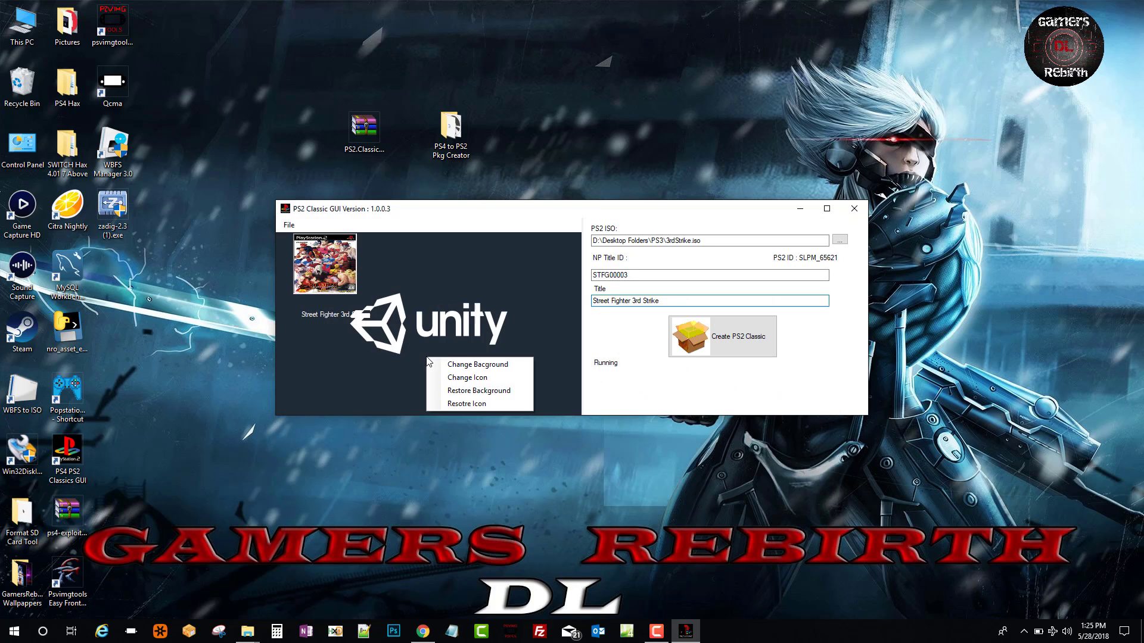
pyautogui.click(448, 365)
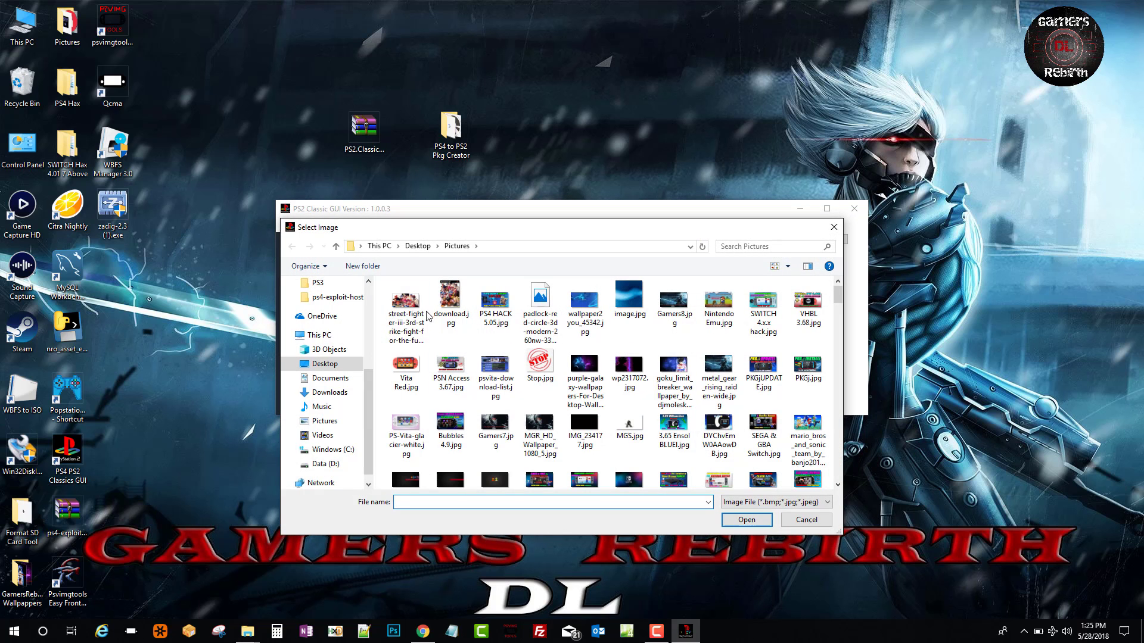
pyautogui.click(417, 316)
pyautogui.click(747, 520)
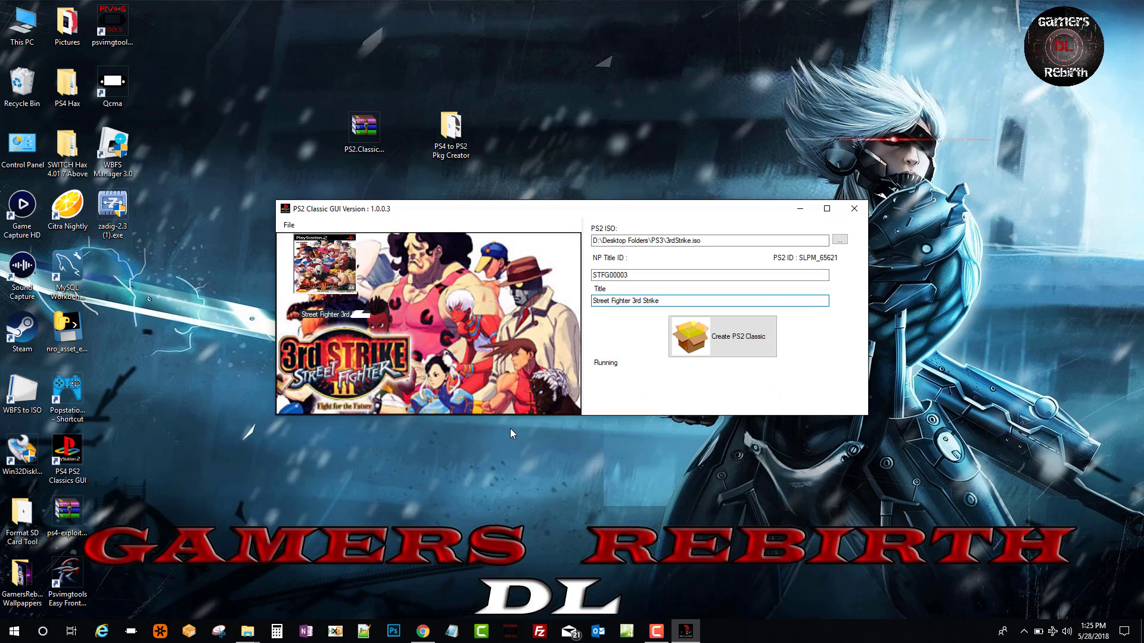
# Start creating the PS2 Classic and make a new desktop folder named ps2 pkgs for the output
pyautogui.click(768, 352)
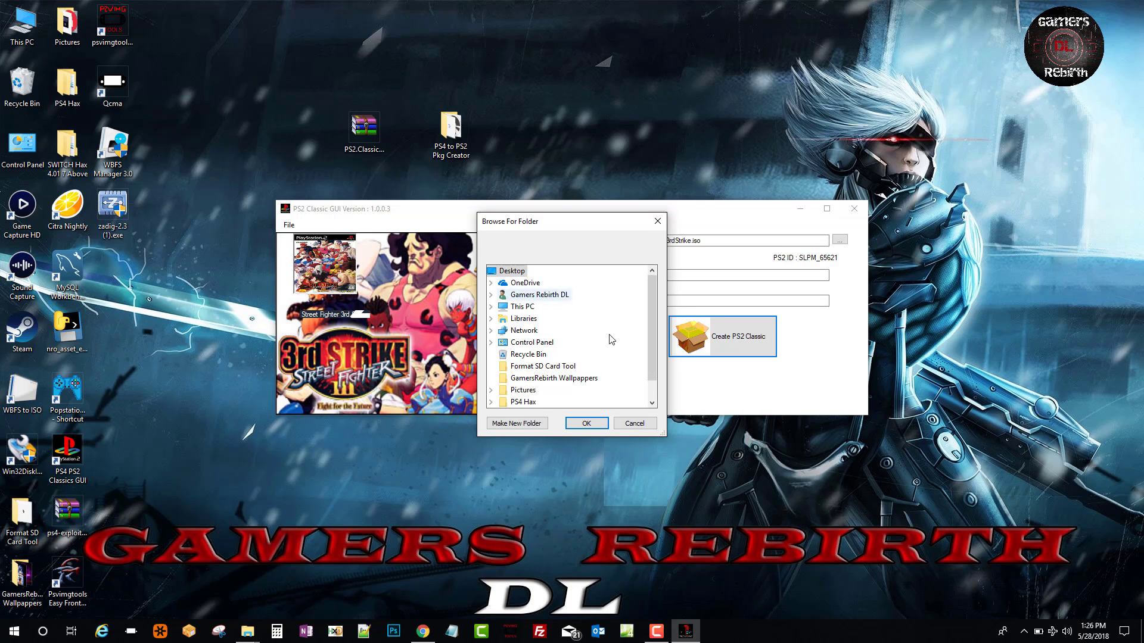
pyautogui.rightClick(125, 265)
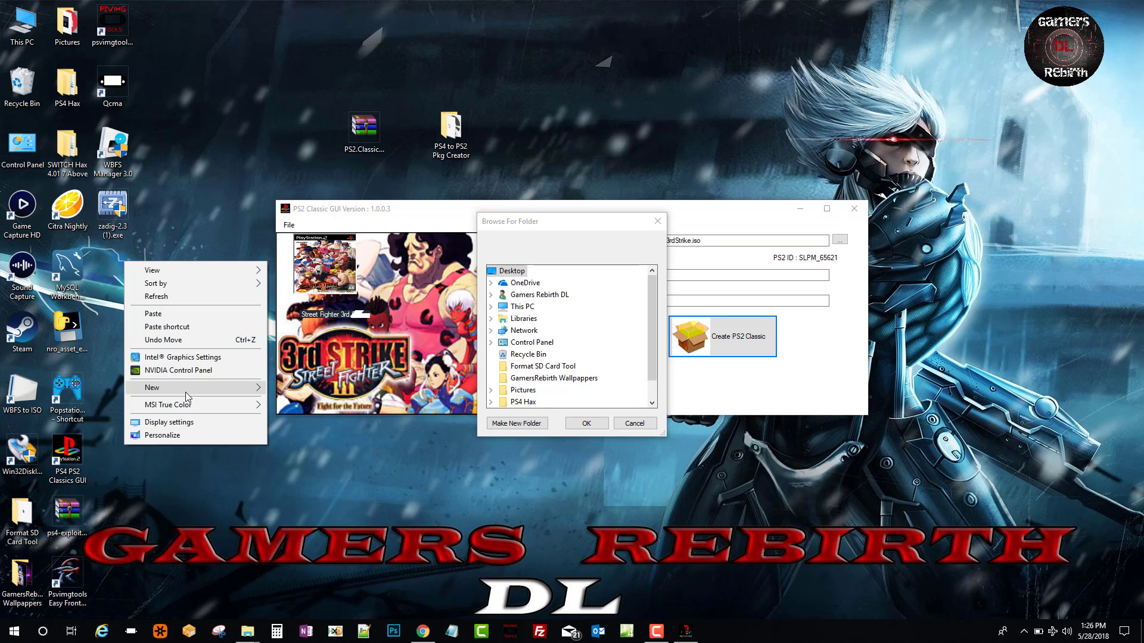
pyautogui.moveTo(187, 396)
pyautogui.click(302, 392)
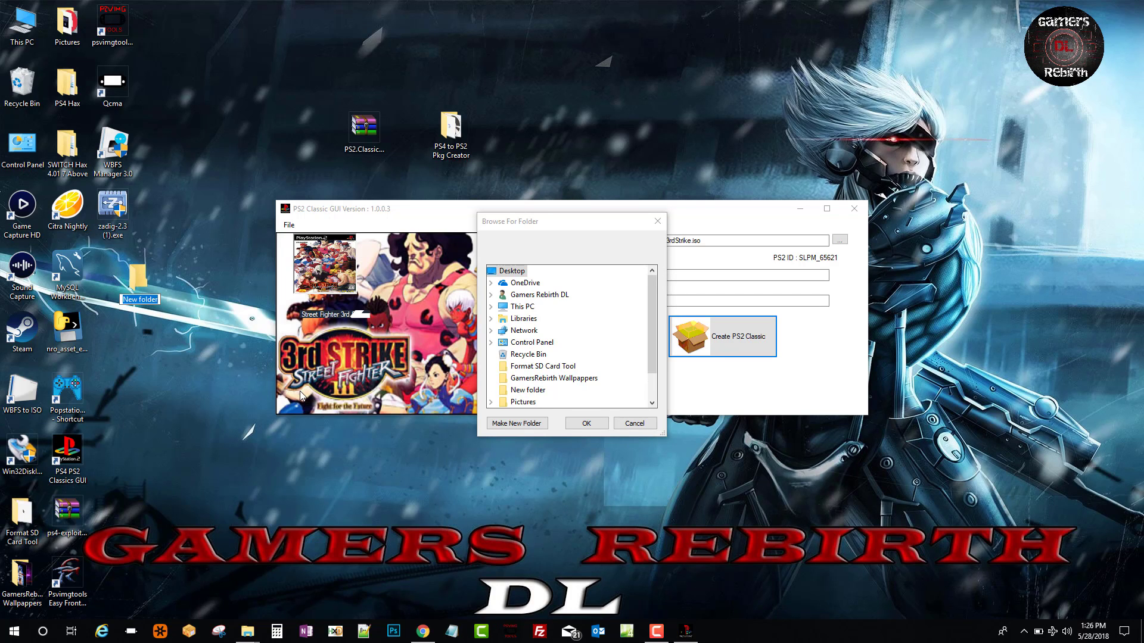
pyautogui.write('ps2 pkgs')
pyautogui.press('Return')
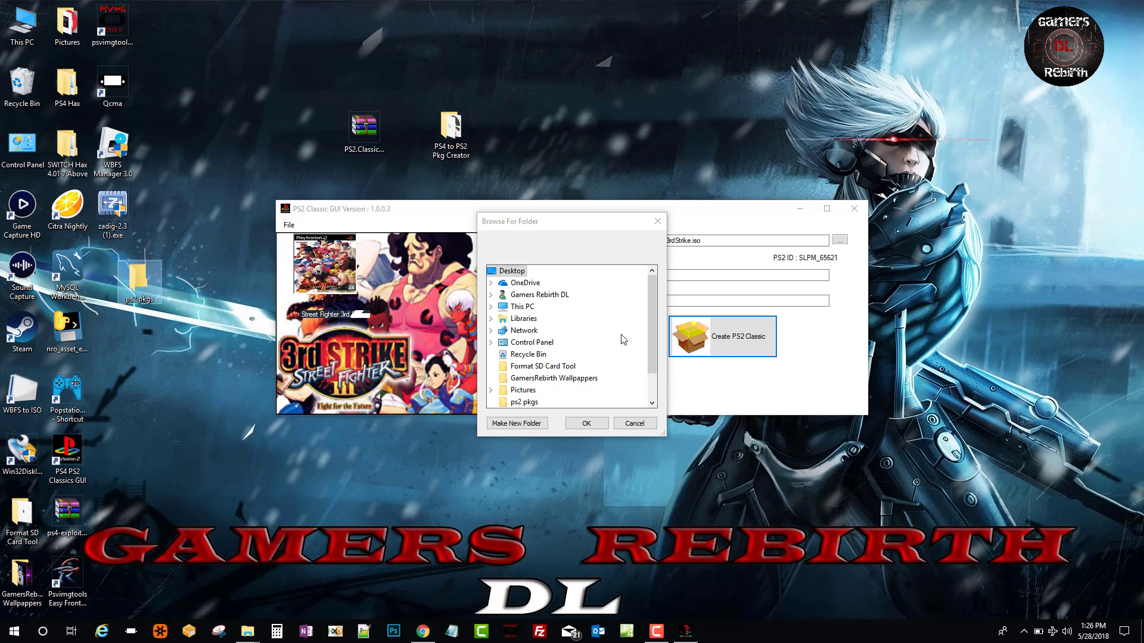
# Choose the ps2 pkgs folder as the destination, run the conversion and acknowledge its completion
pyautogui.click(524, 402)
pyautogui.click(586, 423)
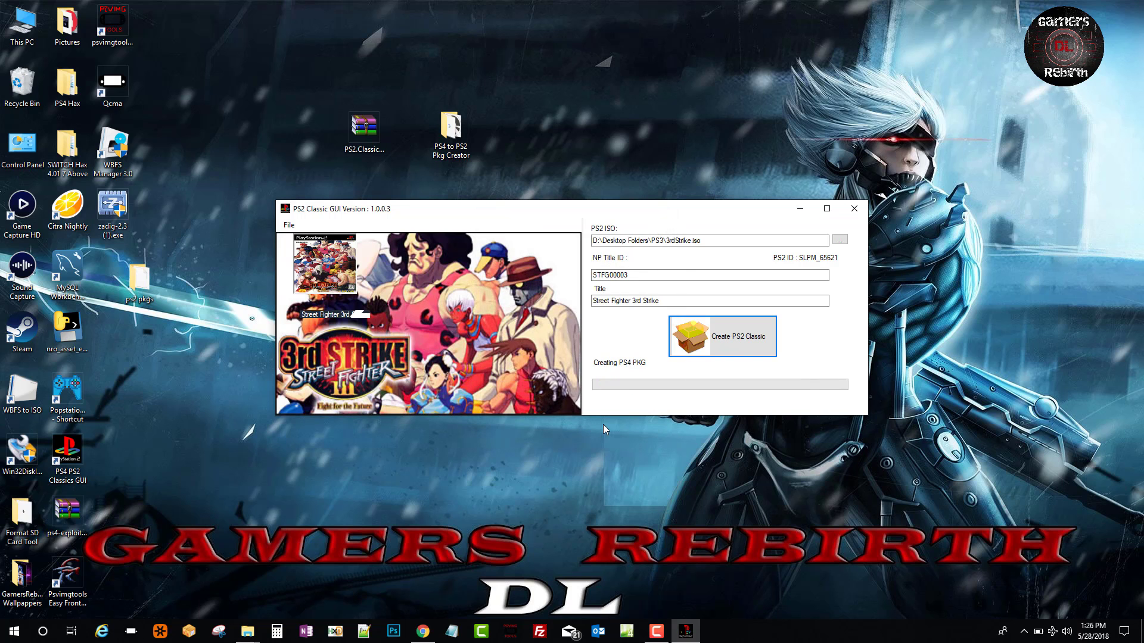
pyautogui.rightClick(3, 367)
pyautogui.rightClick(305, 631)
pyautogui.click(509, 558)
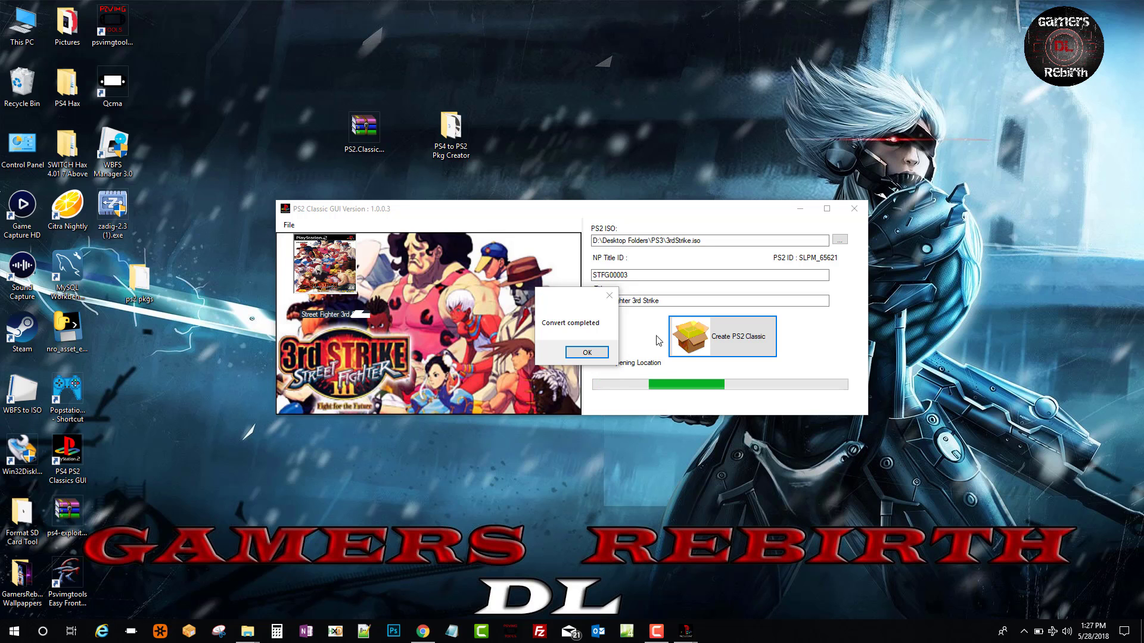
pyautogui.click(587, 353)
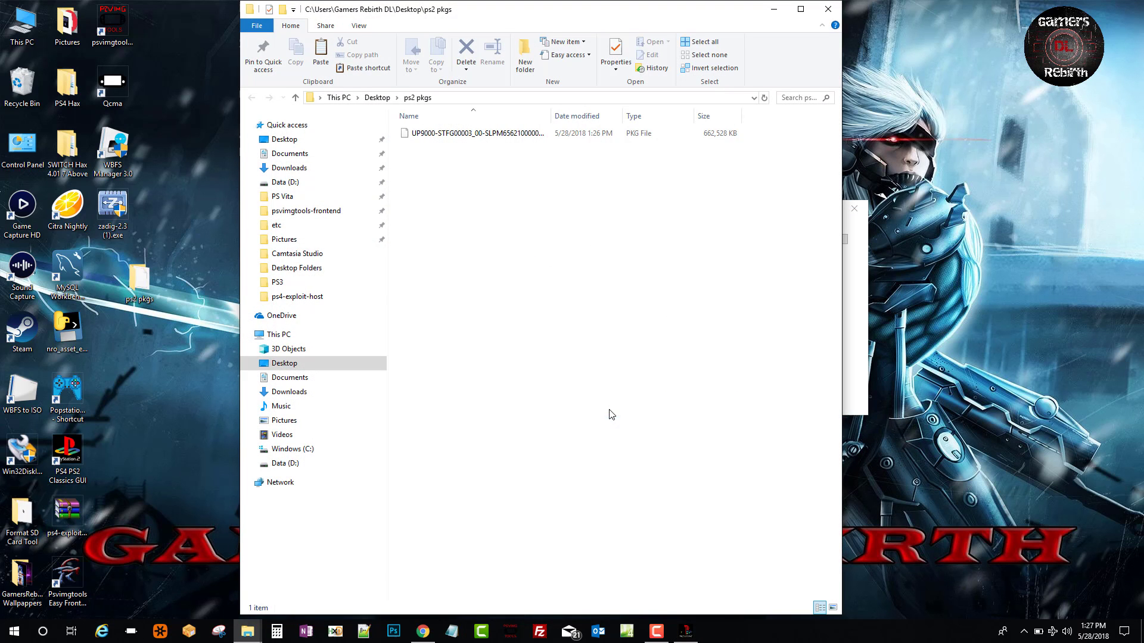
# Widen the Name column to show the PKG's full file name, and close the PS2 Classic GUI
pyautogui.moveTo(551, 116); pyautogui.dragTo(652, 116)
pyautogui.click(584, 134)
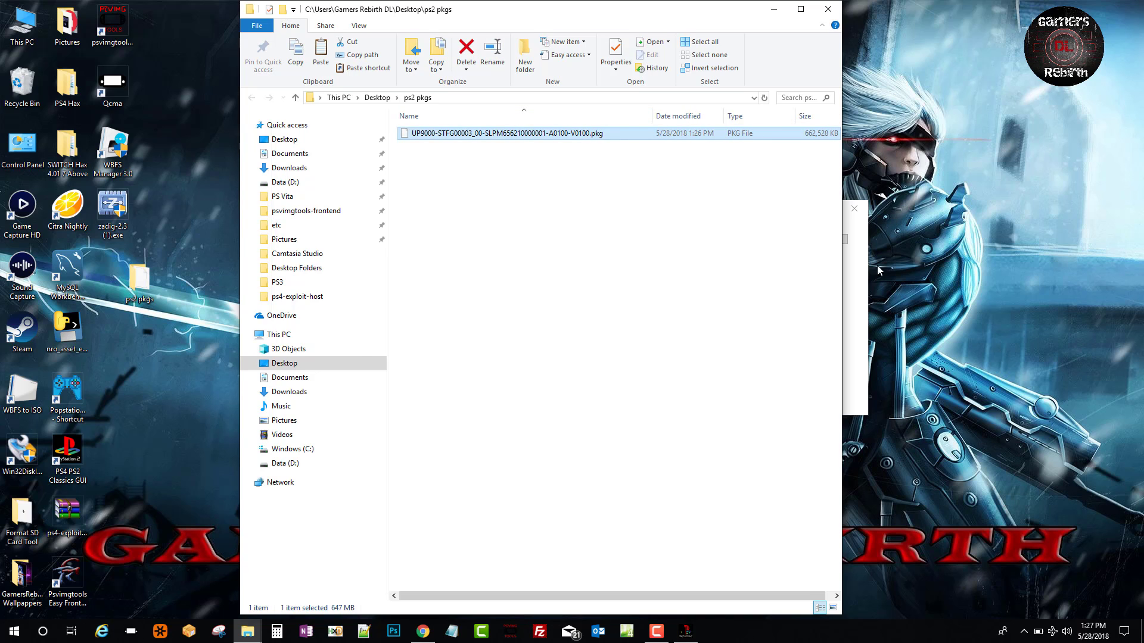
pyautogui.click(864, 296)
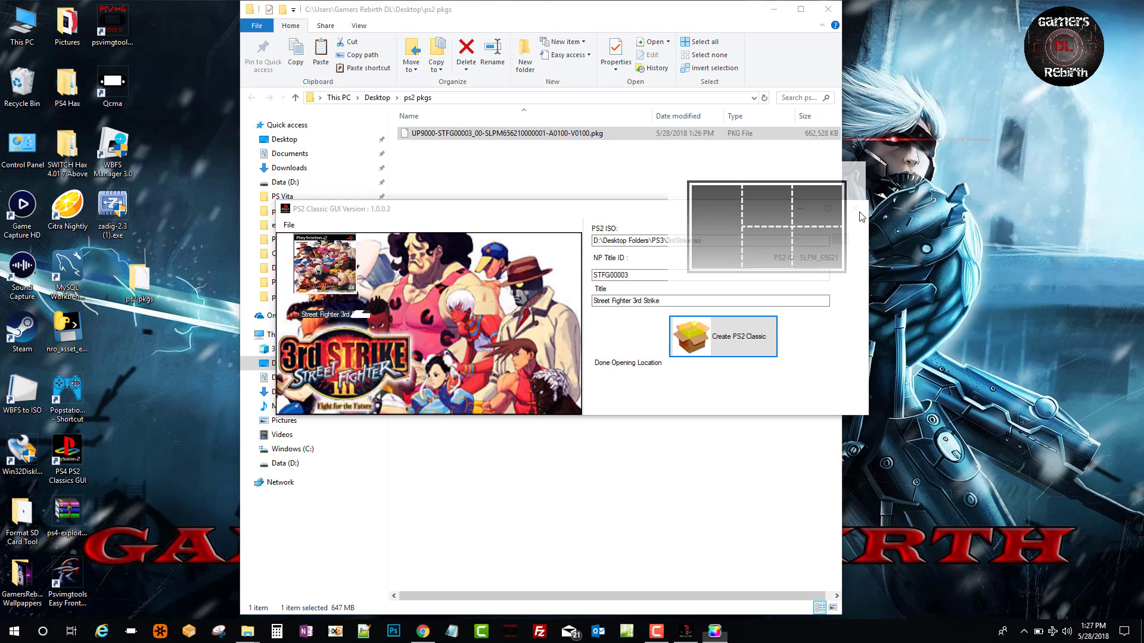
pyautogui.click(534, 224)
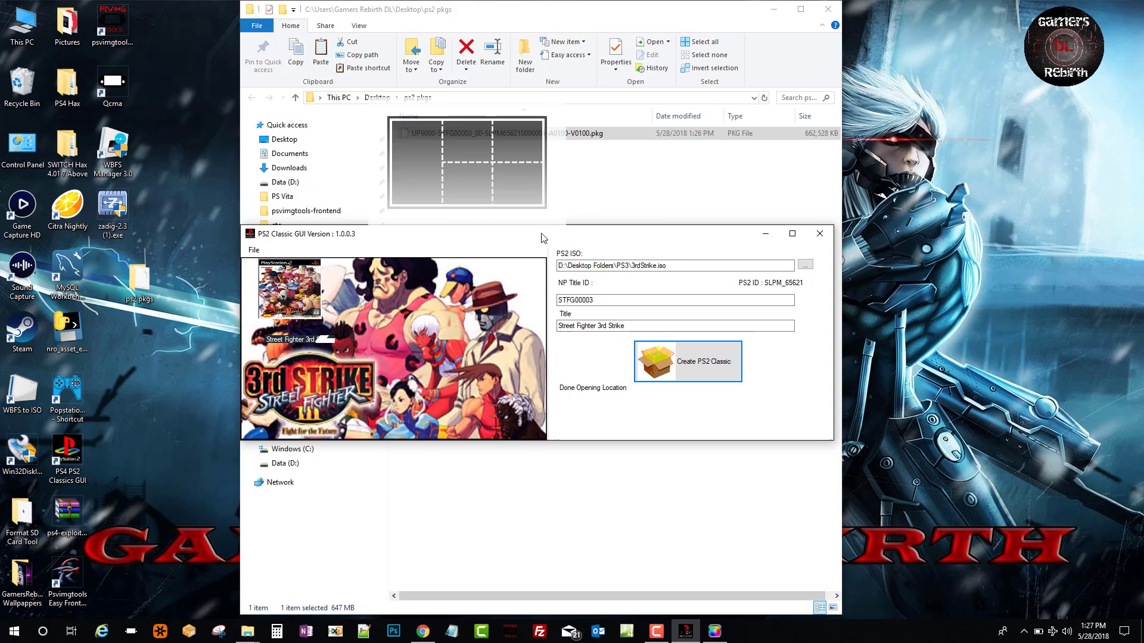
pyautogui.click(823, 233)
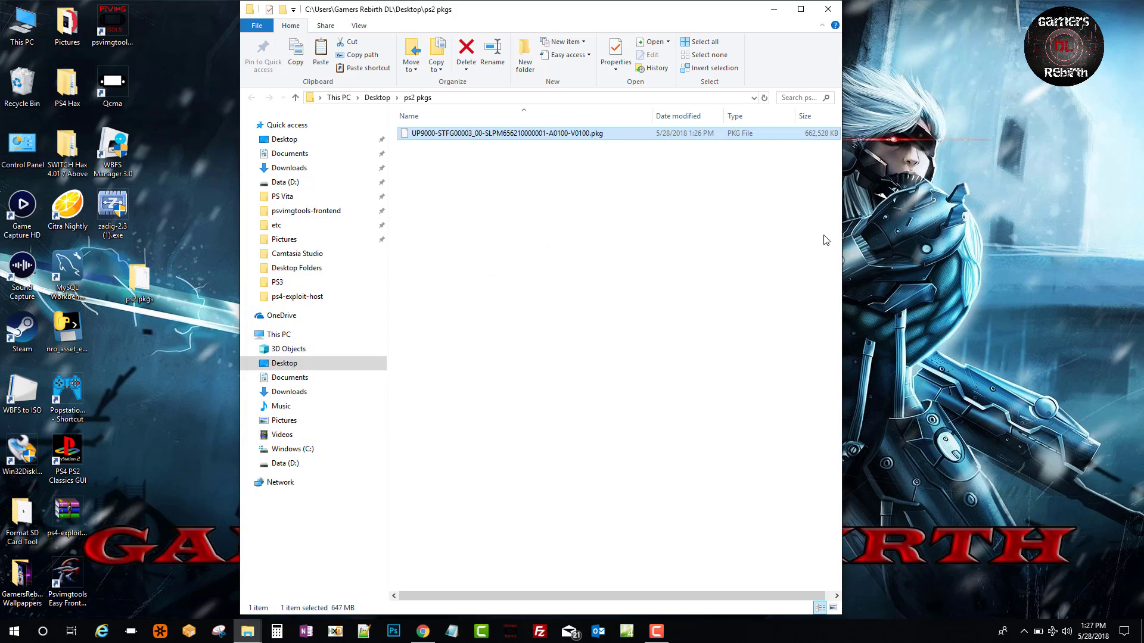
pyautogui.click(629, 283)
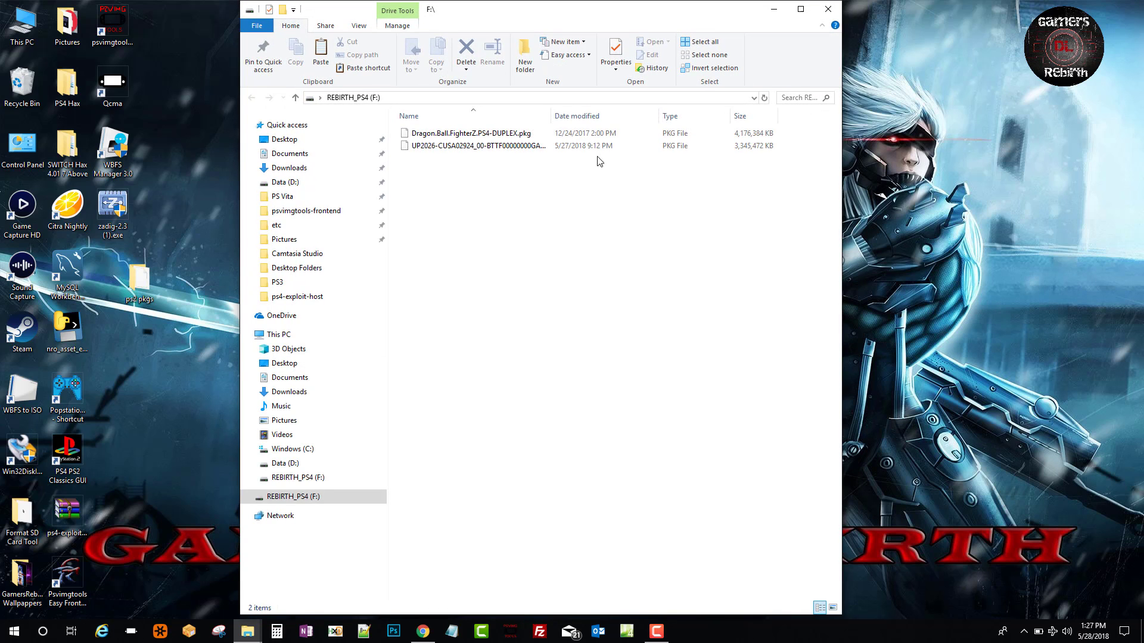
# Move the REBIRTH_PS4 (F:) window beside the ps2 pkgs window and delete both PKG files from the drive
pyautogui.moveTo(684, 13); pyautogui.dragTo(954, 22)
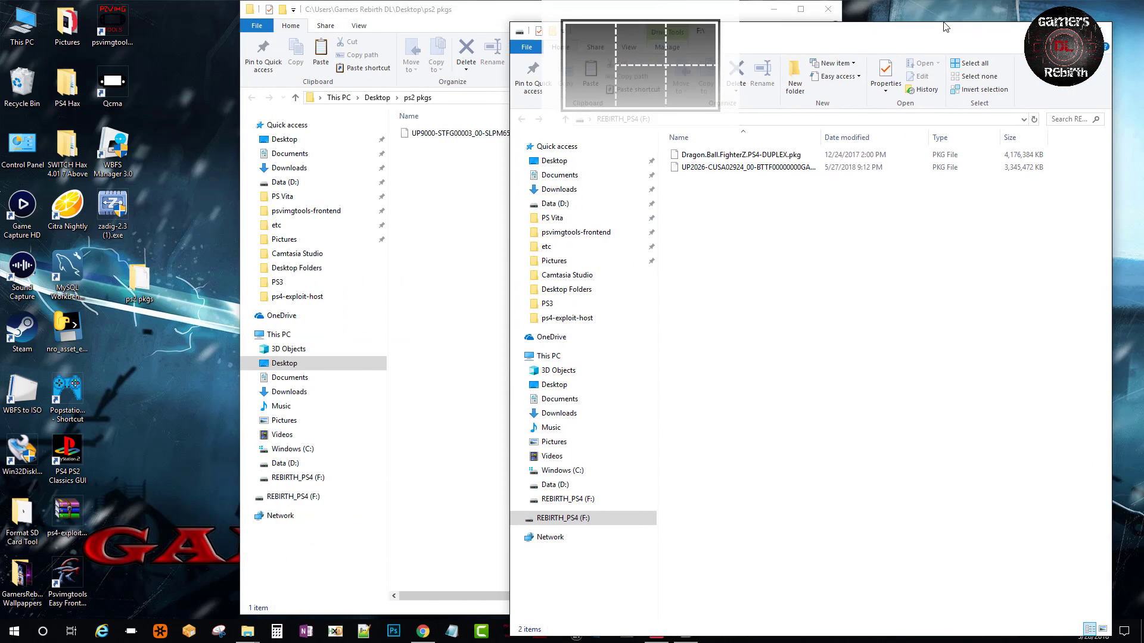
pyautogui.moveTo(776, 195); pyautogui.dragTo(766, 143)
pyautogui.rightClick(767, 143)
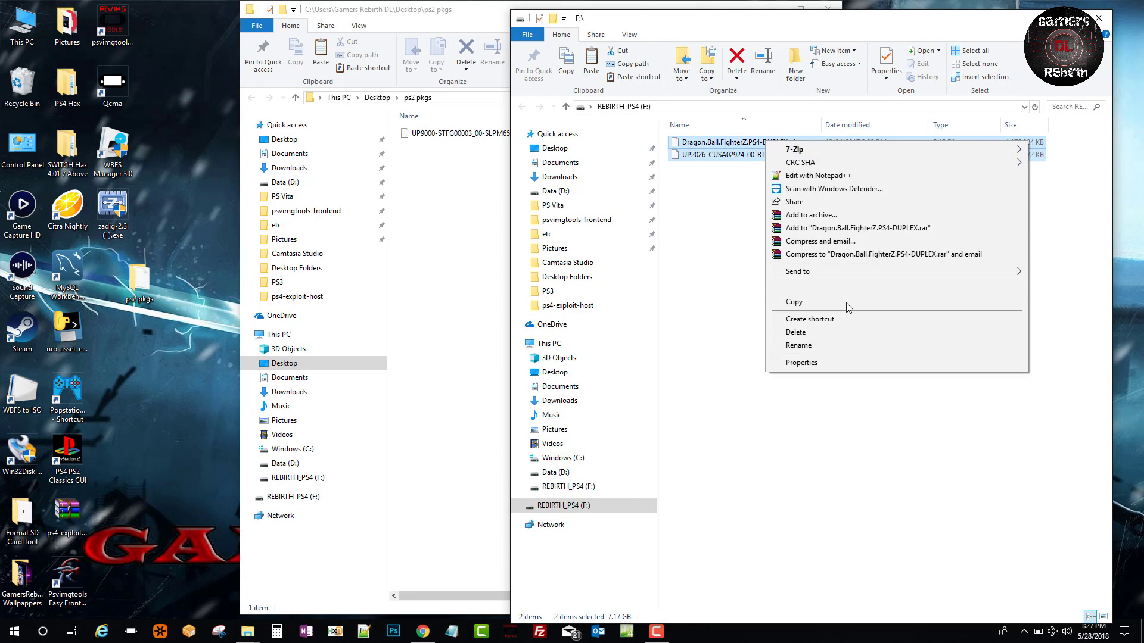
pyautogui.click(852, 332)
pyautogui.click(619, 325)
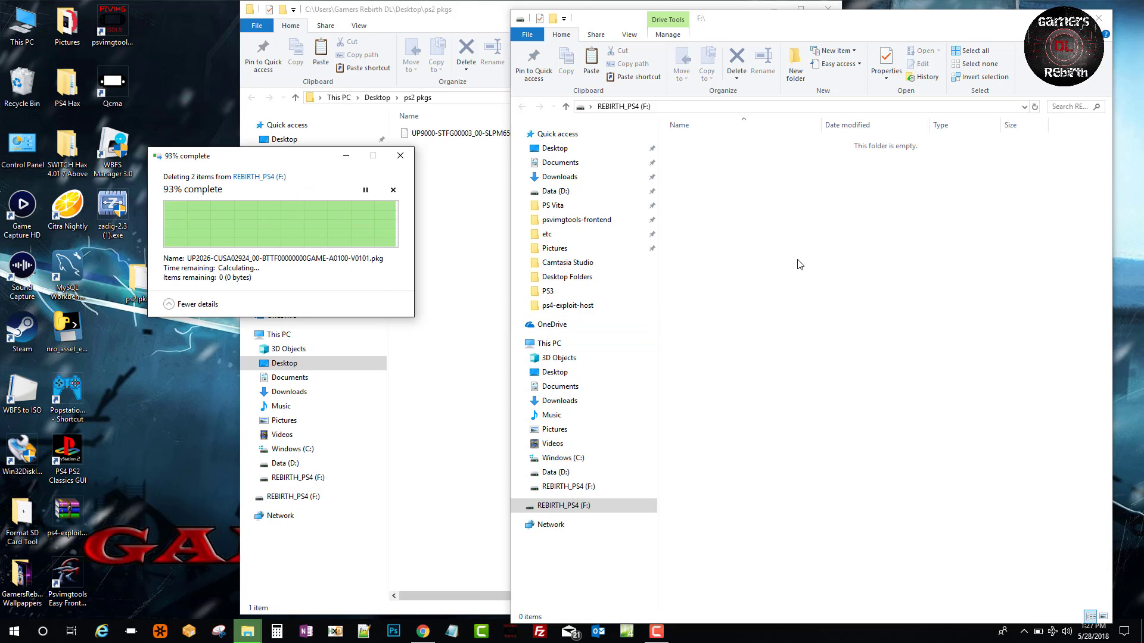
# Copy the Street Fighter PKG from ps2 pkgs to the REBIRTH_PS4 (F:) drive and close both folder windows
pyautogui.moveTo(467, 134); pyautogui.dragTo(768, 213)
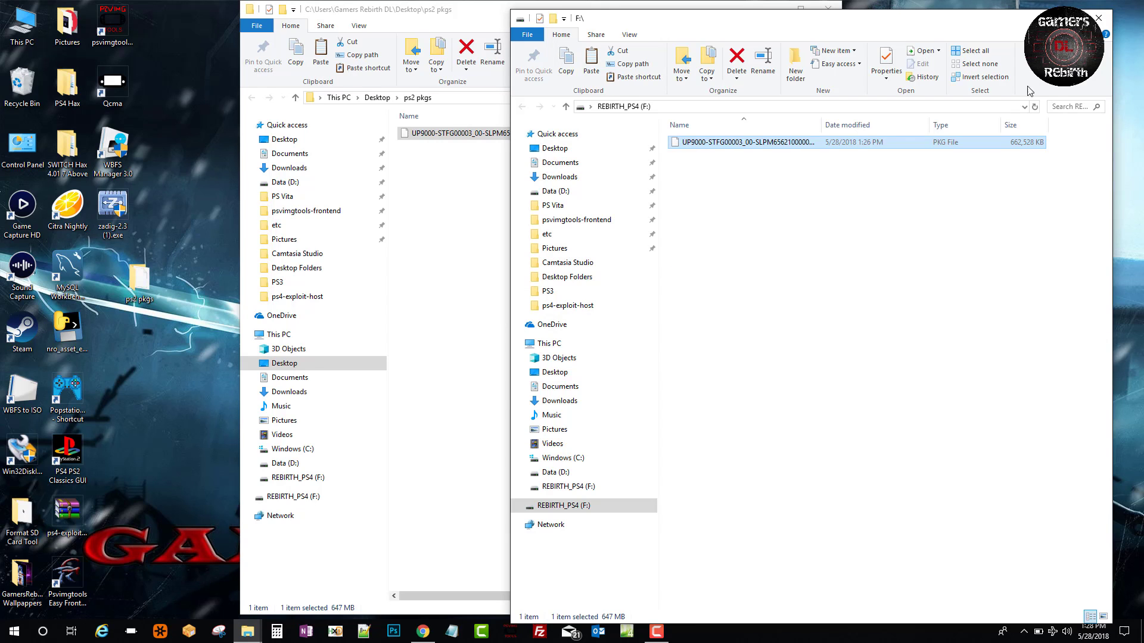
pyautogui.click(1099, 17)
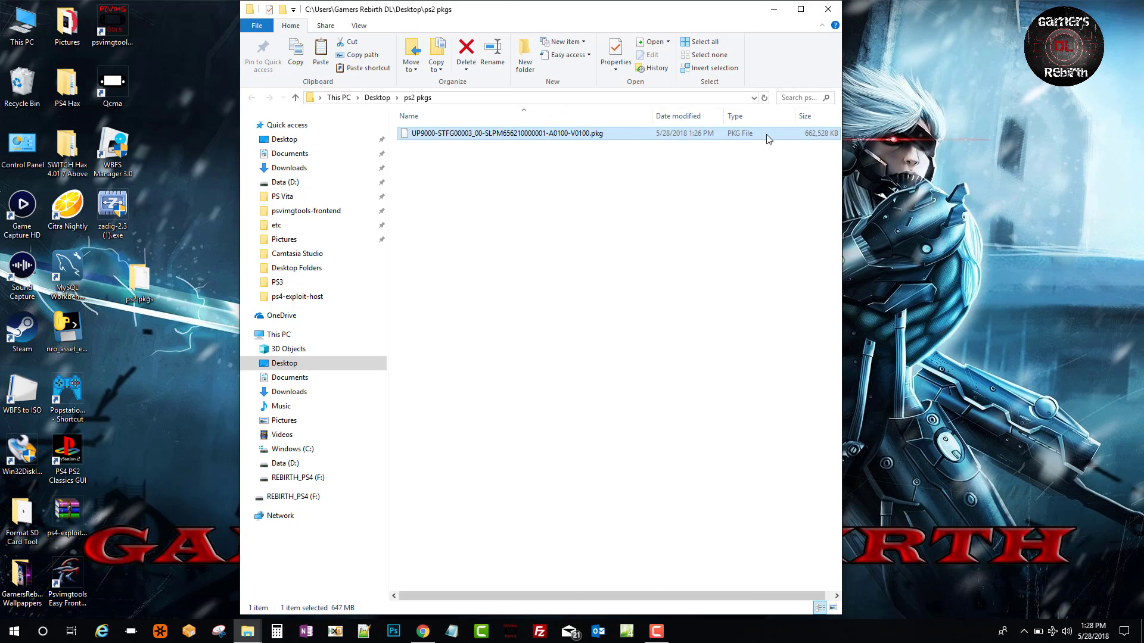
pyautogui.click(827, 9)
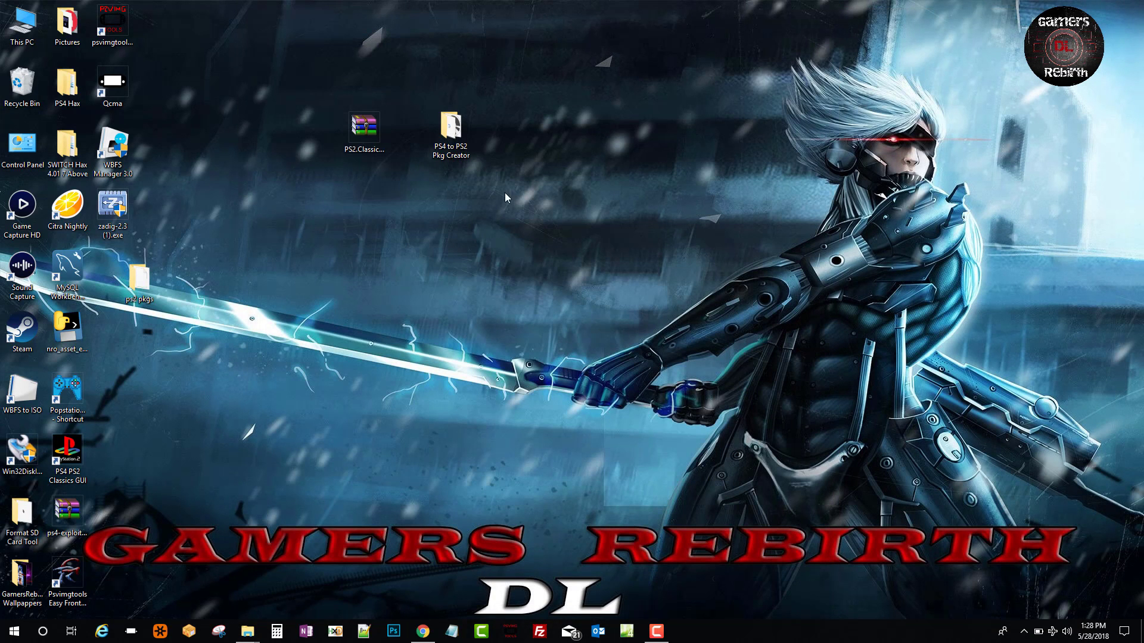
pyautogui.rightClick(491, 277)
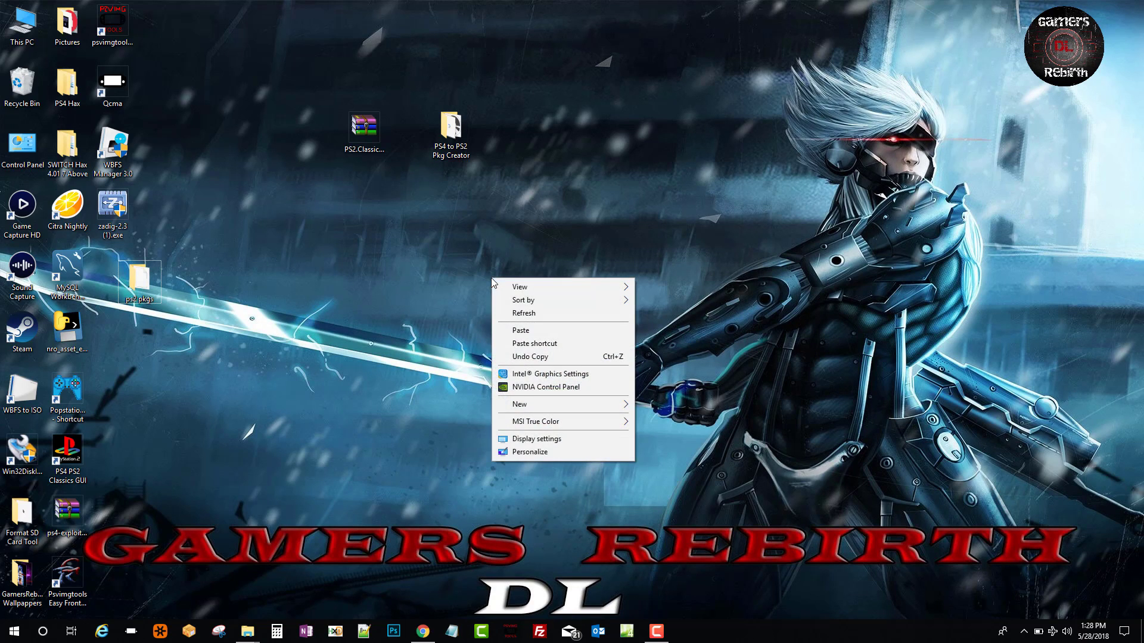
pyautogui.click(479, 264)
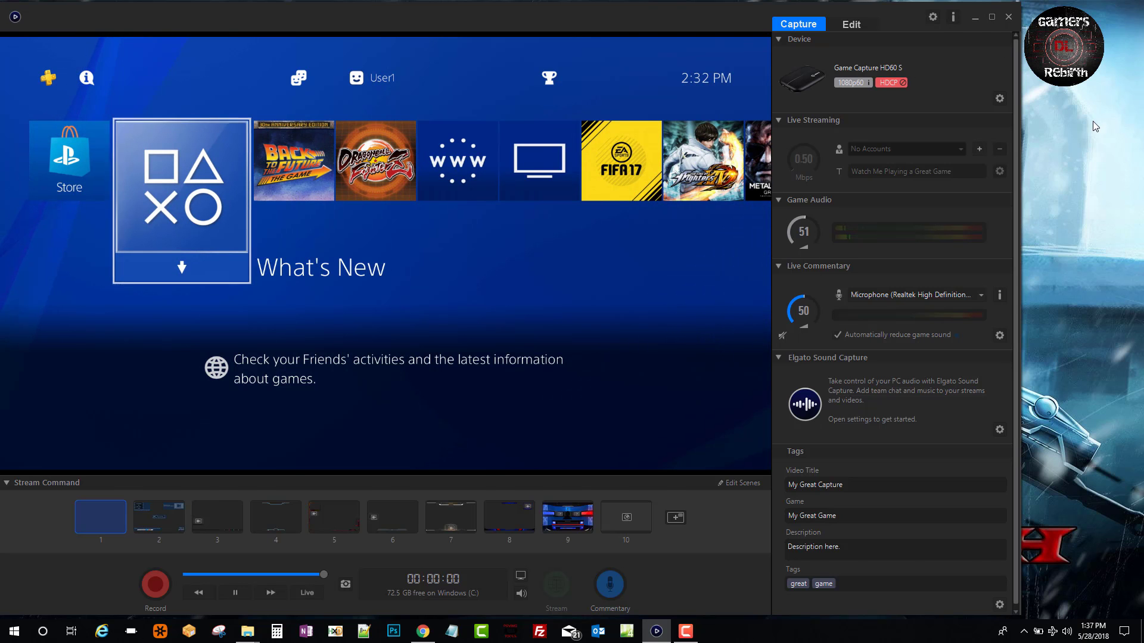
# Minimize the game capture window and shift the ps2 pkgs folder slightly on the desktop
pyautogui.click(974, 17)
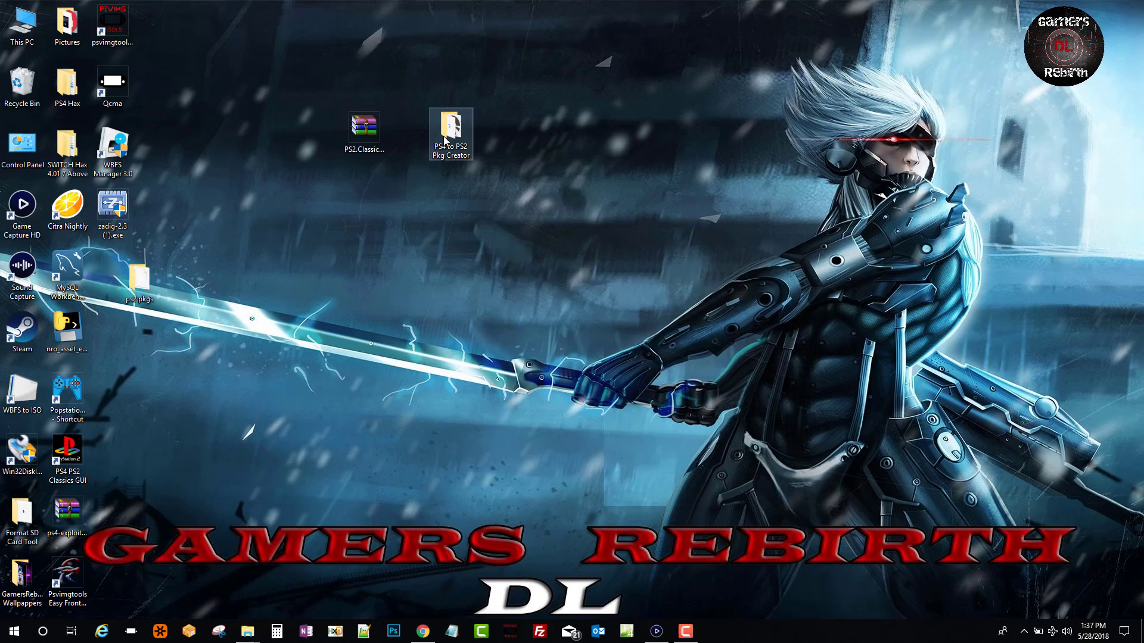
pyautogui.moveTo(141, 283); pyautogui.dragTo(129, 281)
# Run ps4-exploit-host.exe from the PS4 Hax\ps4-exploit-host folder and move its console window over the folder window
pyautogui.doubleClick(67, 83)
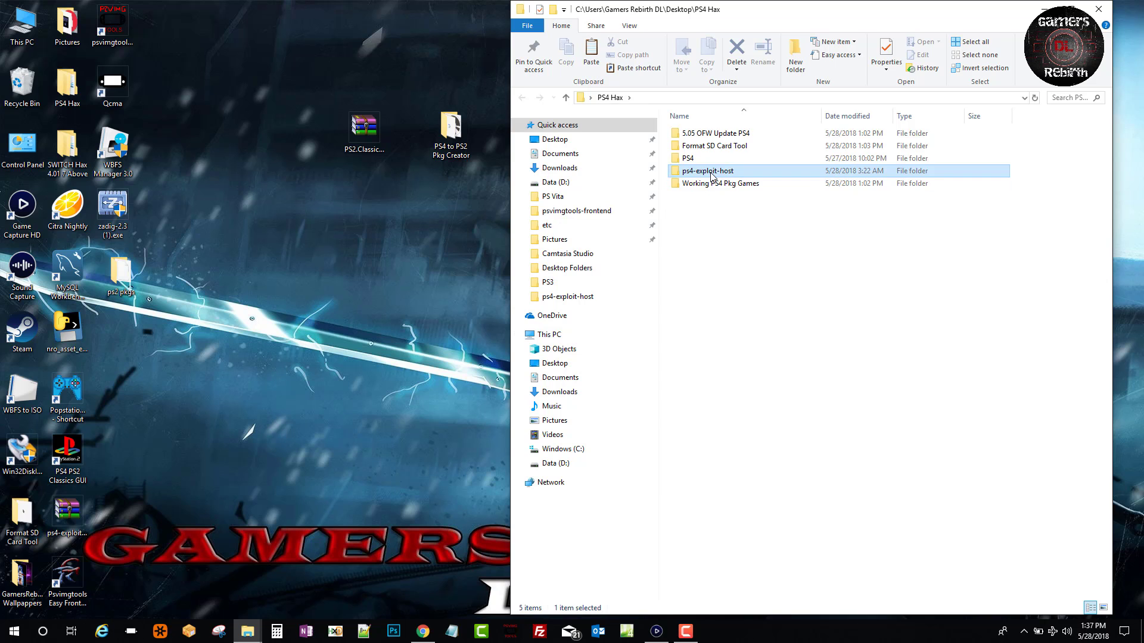
pyautogui.doubleClick(708, 171)
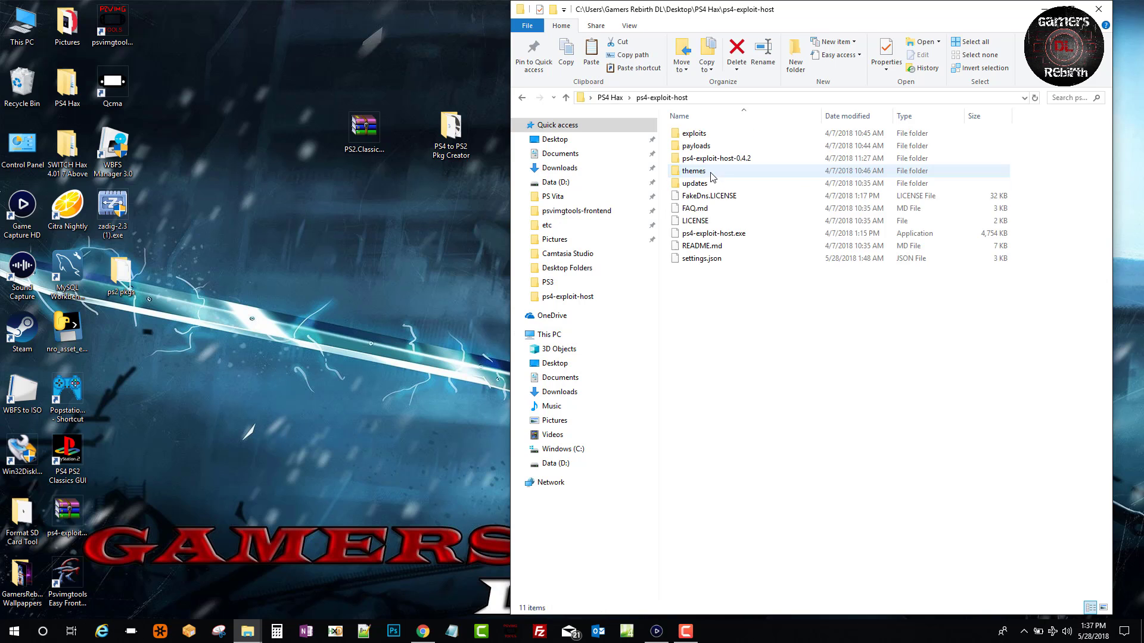
pyautogui.doubleClick(749, 234)
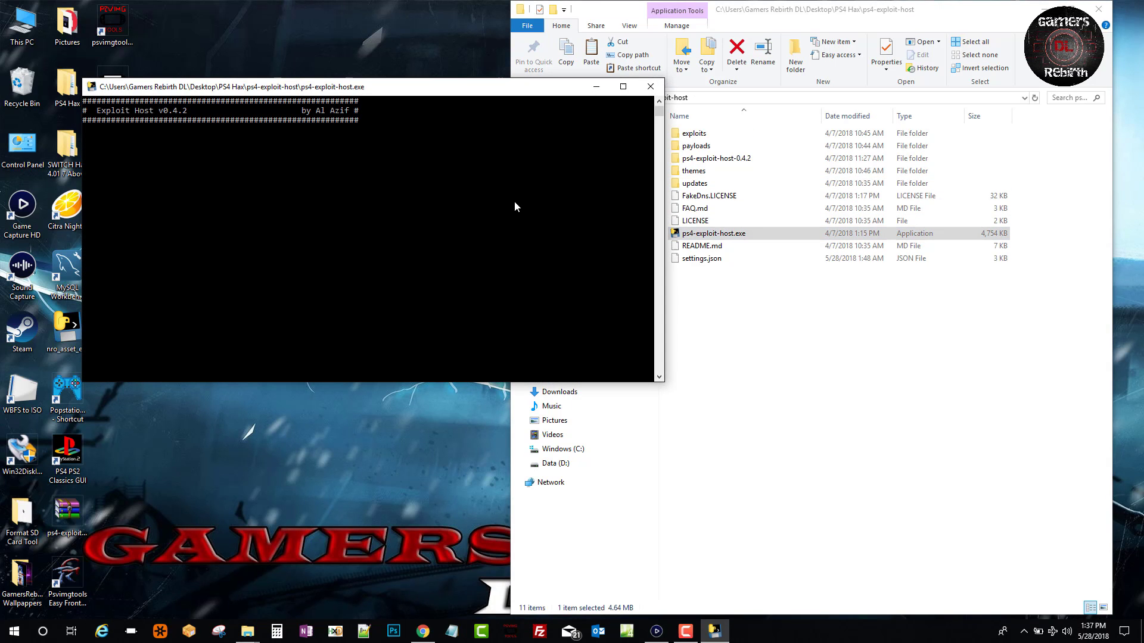
pyautogui.click(651, 421)
pyautogui.moveTo(385, 92); pyautogui.dragTo(843, 136)
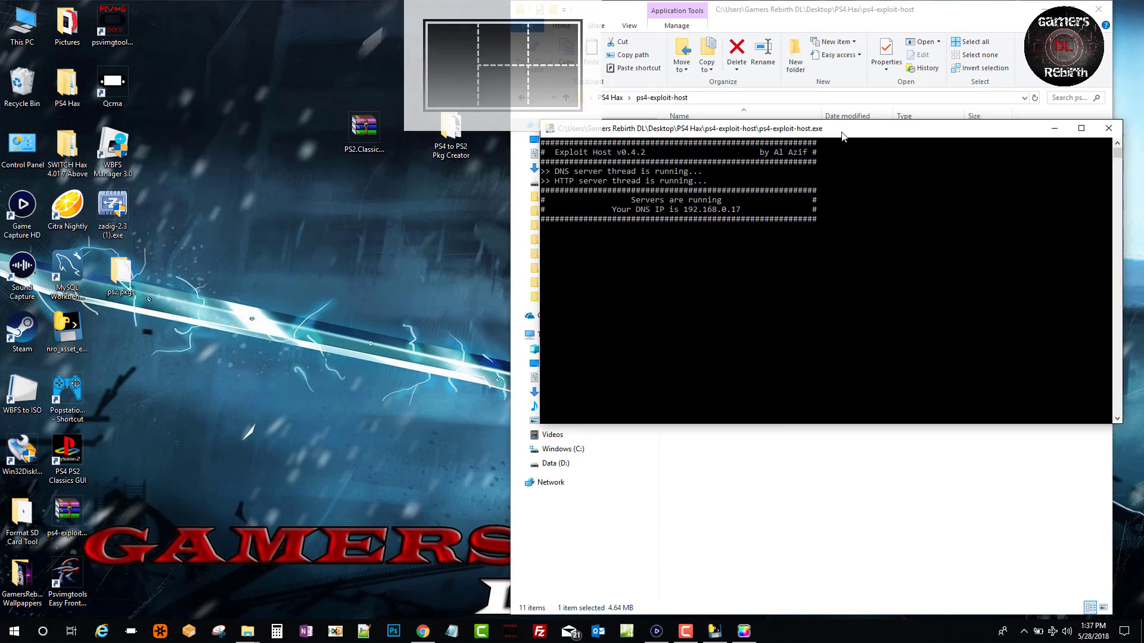
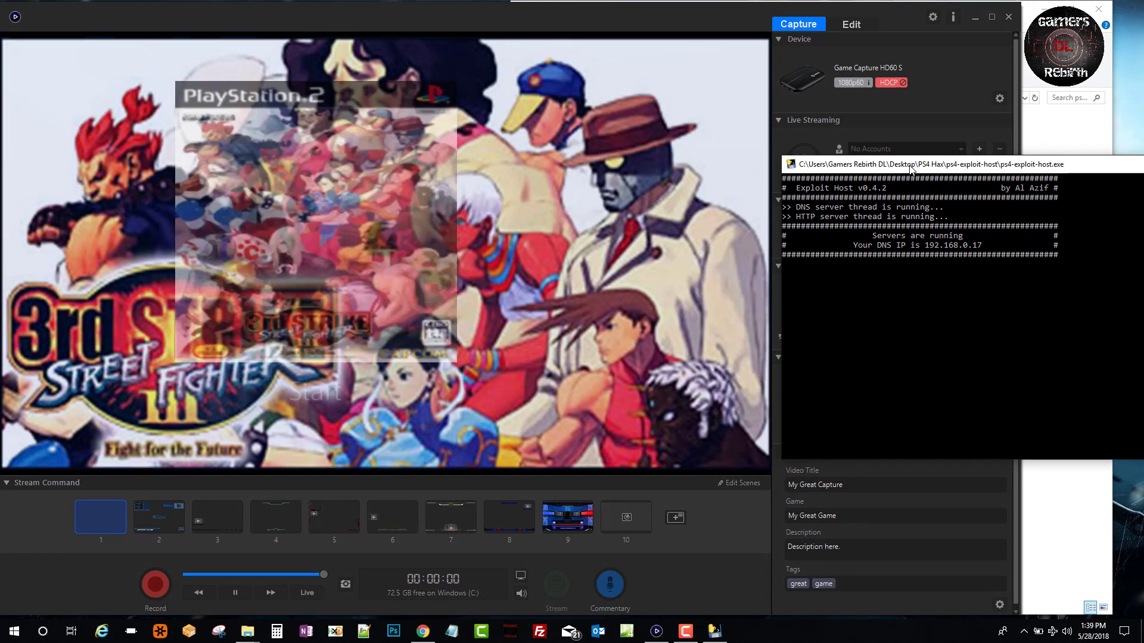
# Switch to Game Capture HD and show the live preview of the running Street Fighter game in full screen
pyautogui.click(656, 632)
pyautogui.doubleClick(659, 246)
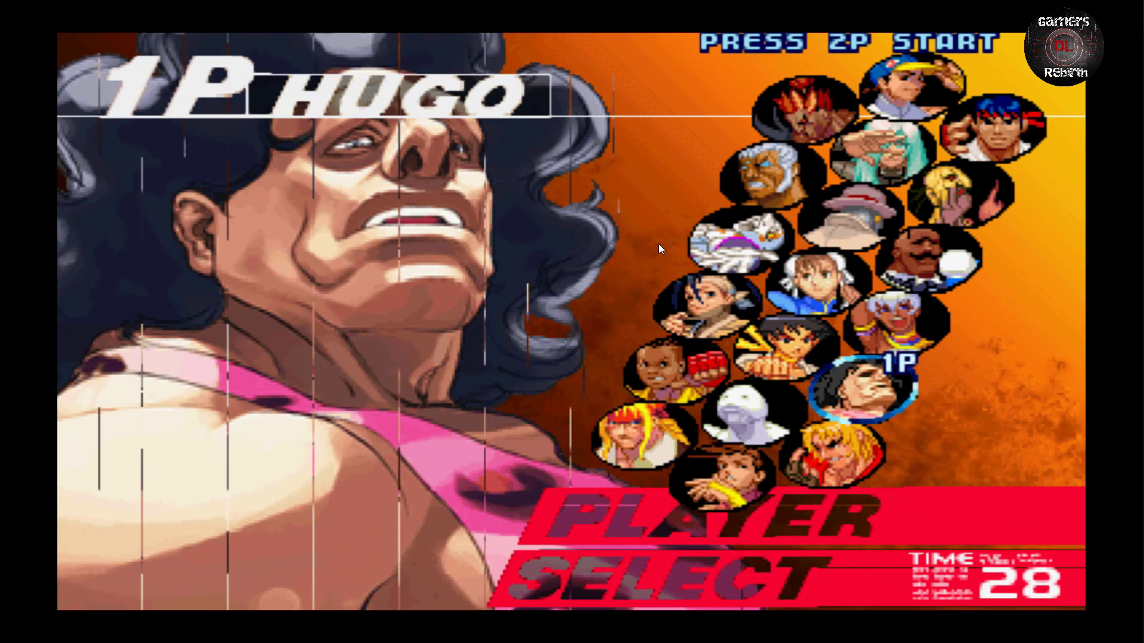
pyautogui.press('Down')
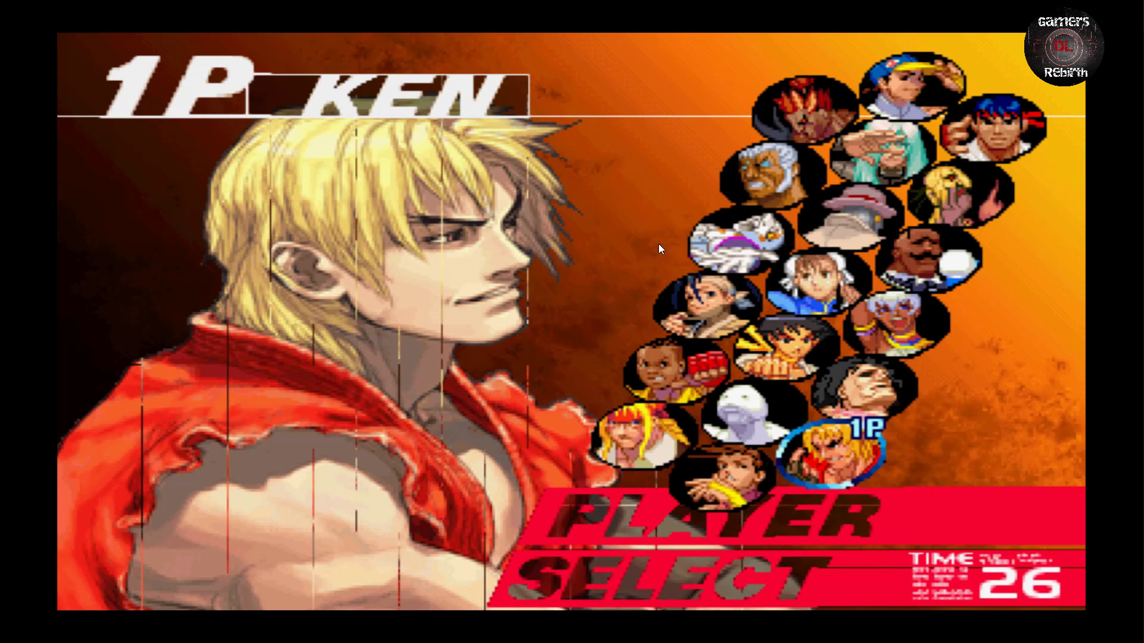
pyautogui.press('Up')
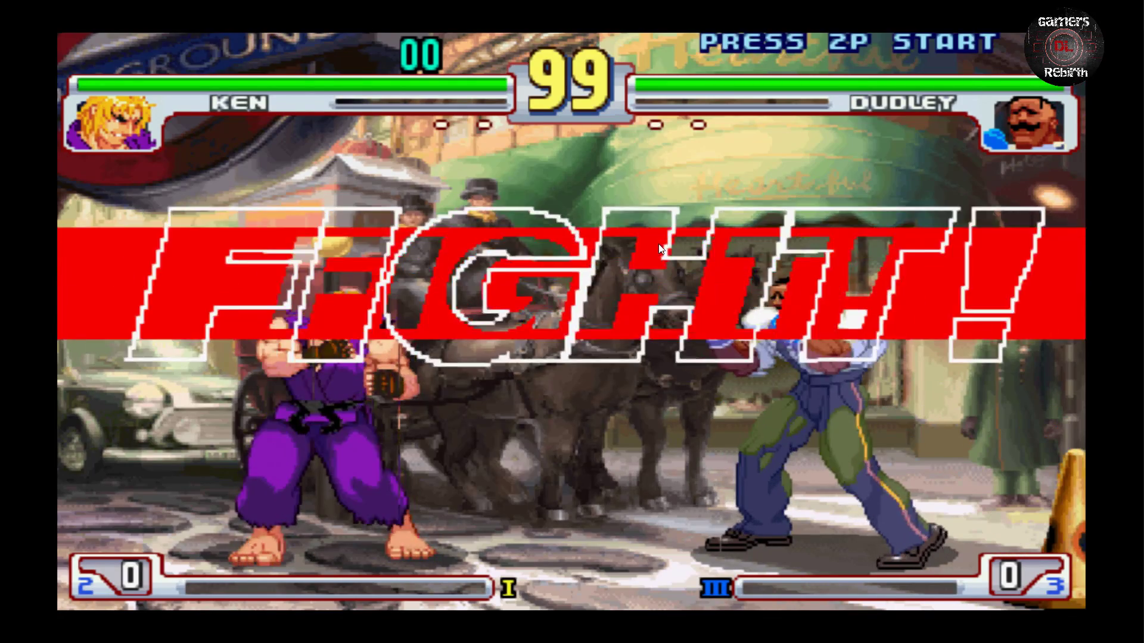
pyautogui.press('Left')
pyautogui.press('Up')
pyautogui.press('Left')
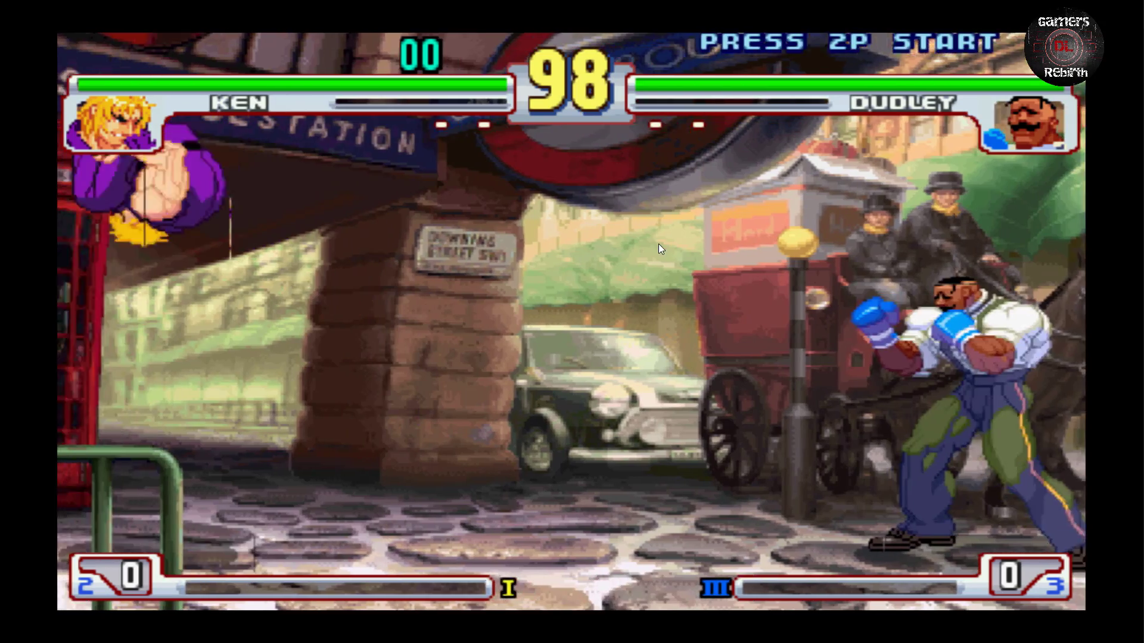
pyautogui.press('Down')
pyautogui.press('Right')
pyautogui.press('ctrl')
pyautogui.press('Up')
pyautogui.press('Right')
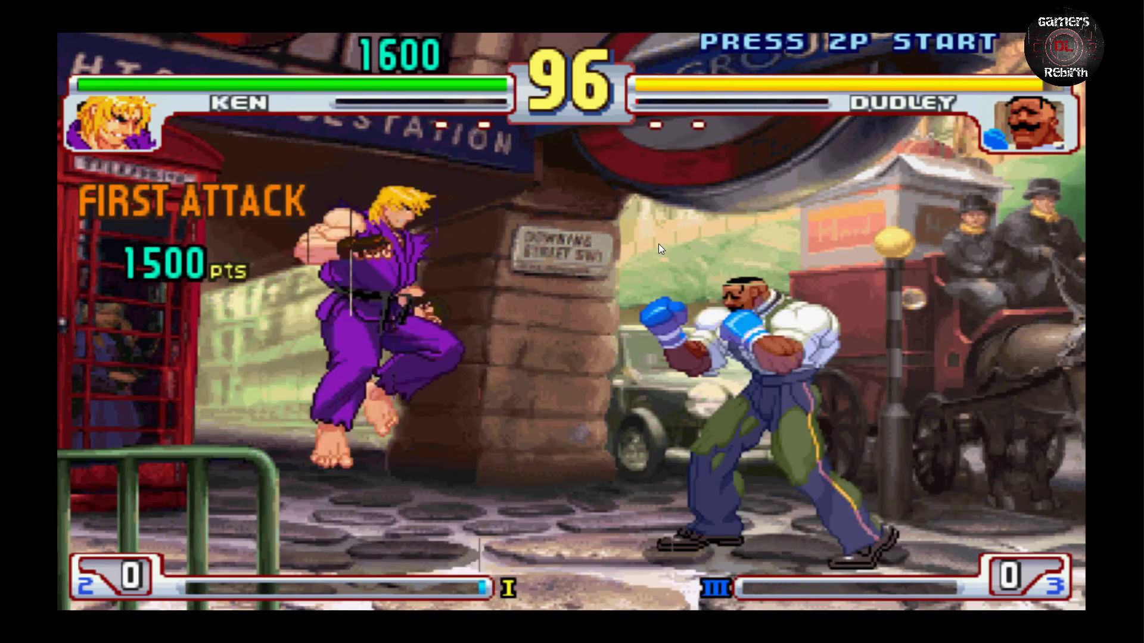
pyautogui.press('ctrl')
pyautogui.press('Down')
pyautogui.press('Right')
pyautogui.press('ctrl')
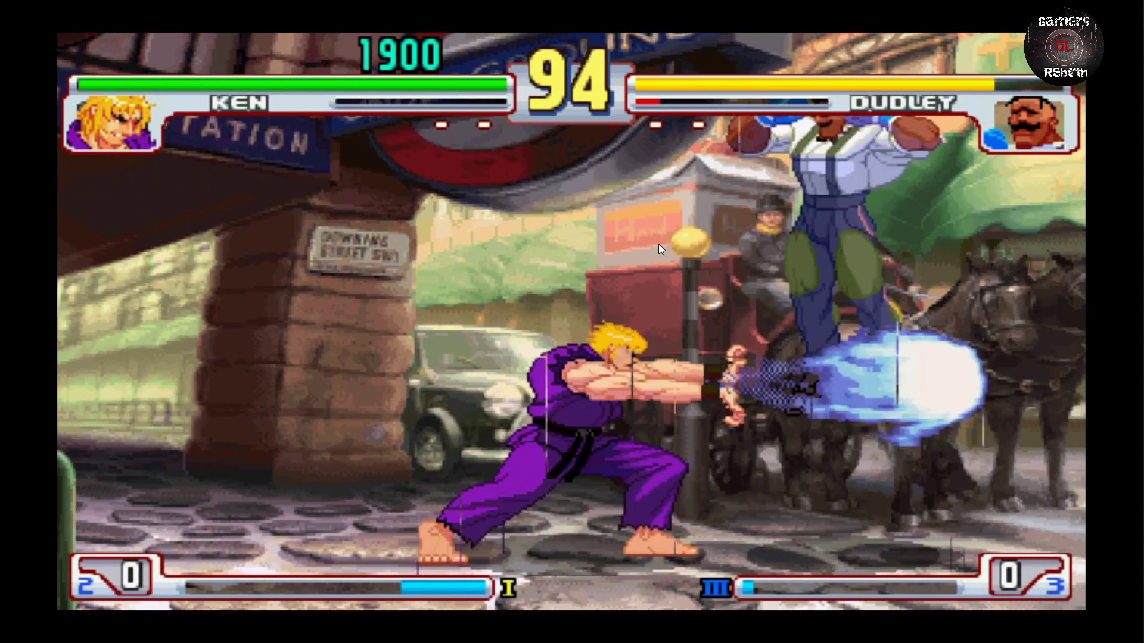
pyautogui.press('Left')
pyautogui.press('Left')
pyautogui.press('ctrl')
pyautogui.press('alt')
pyautogui.press('ctrl')
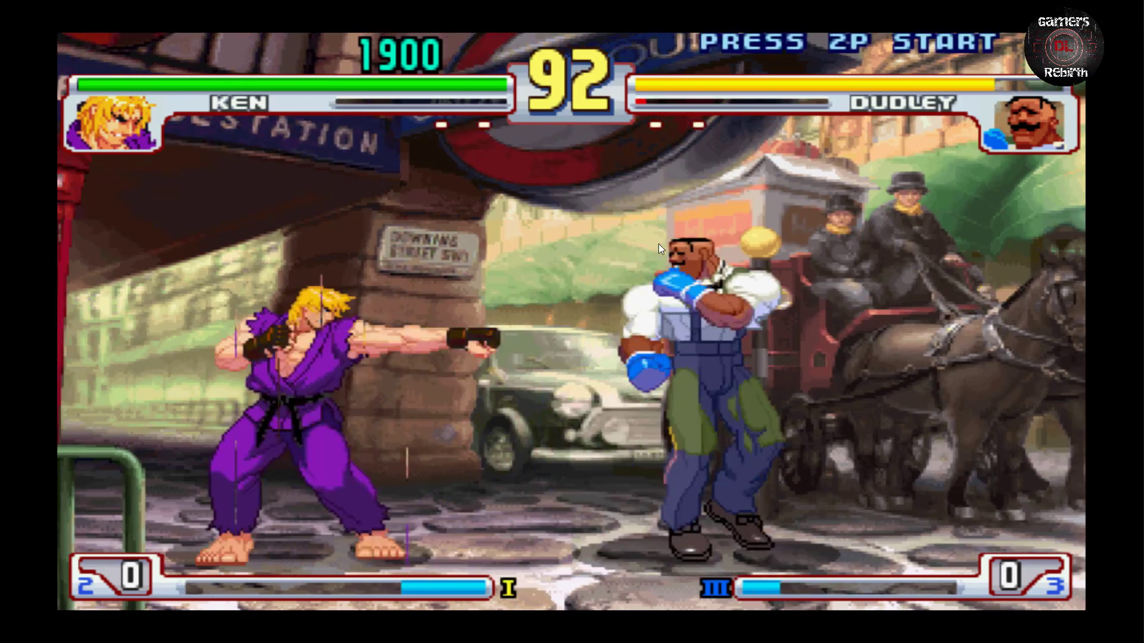